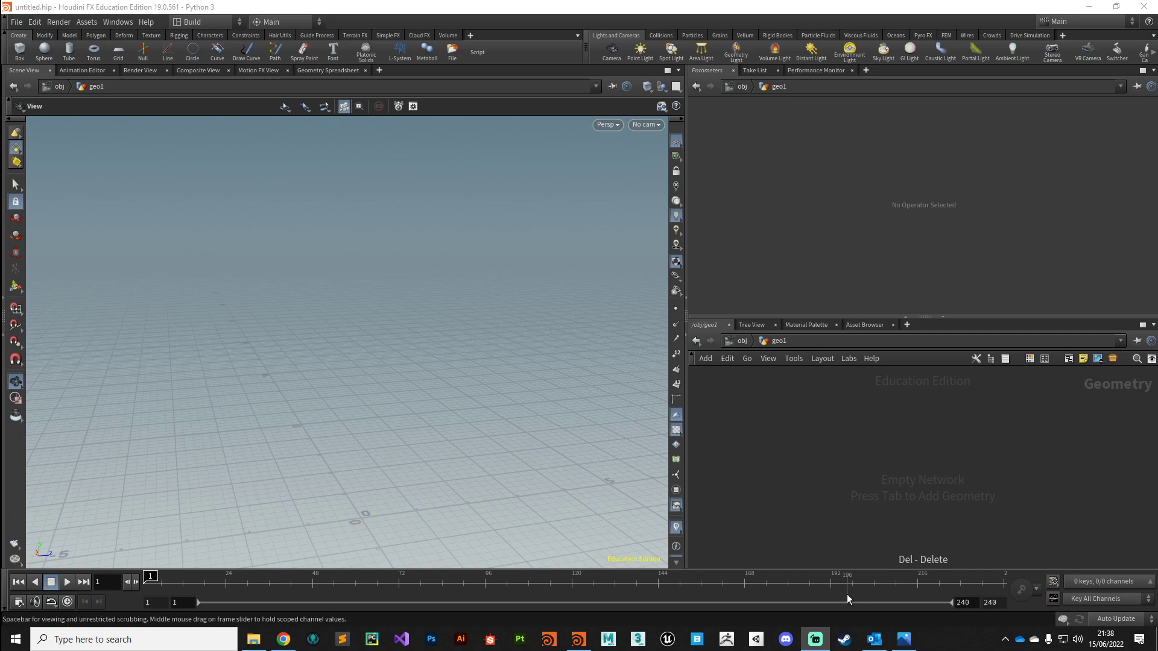
# Step: Close the castle wall promo image and place a Brickwalltool node in the geo1 network
pyautogui.click(903, 642)
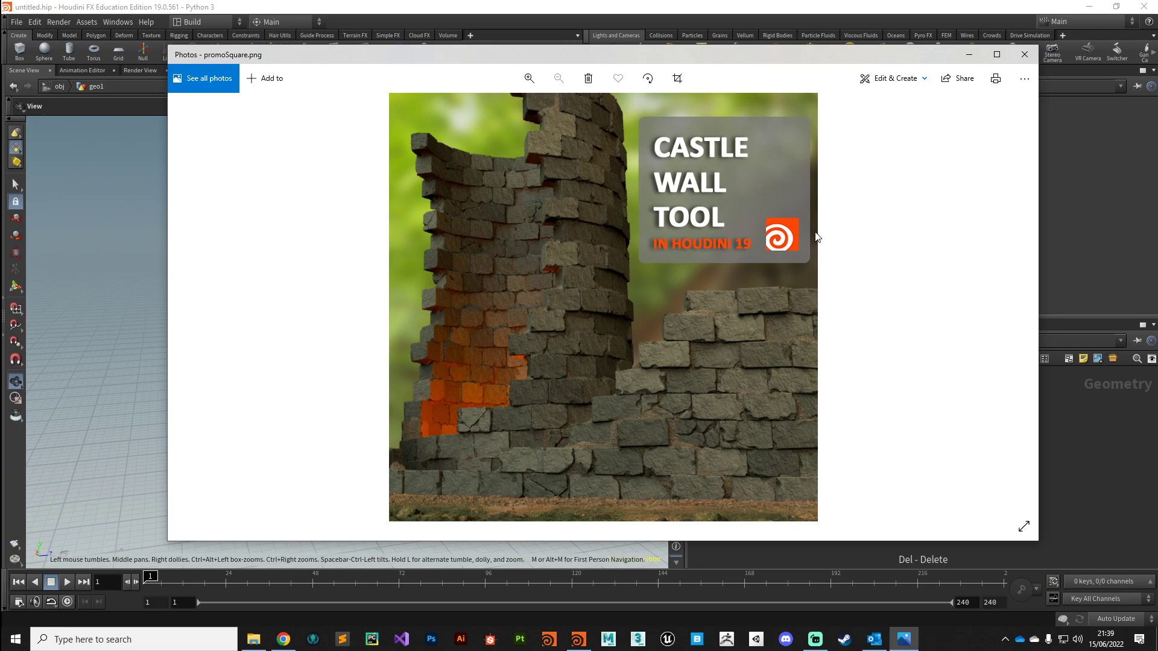
pyautogui.click(968, 54)
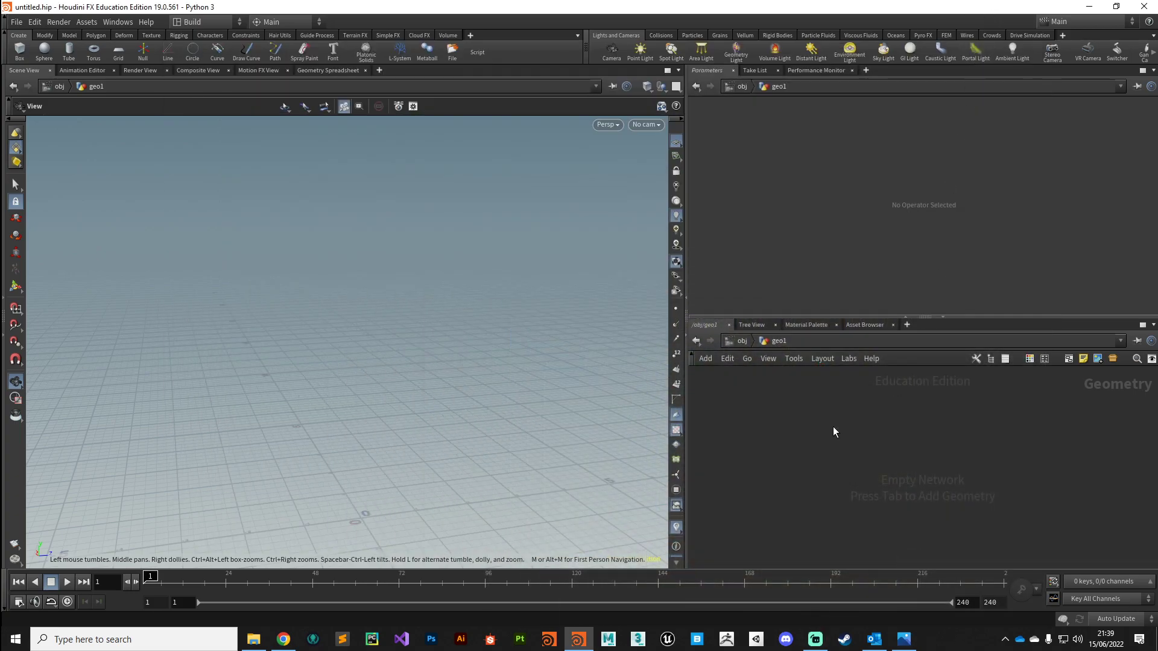
pyautogui.press('Tab')
pyautogui.write('brick')
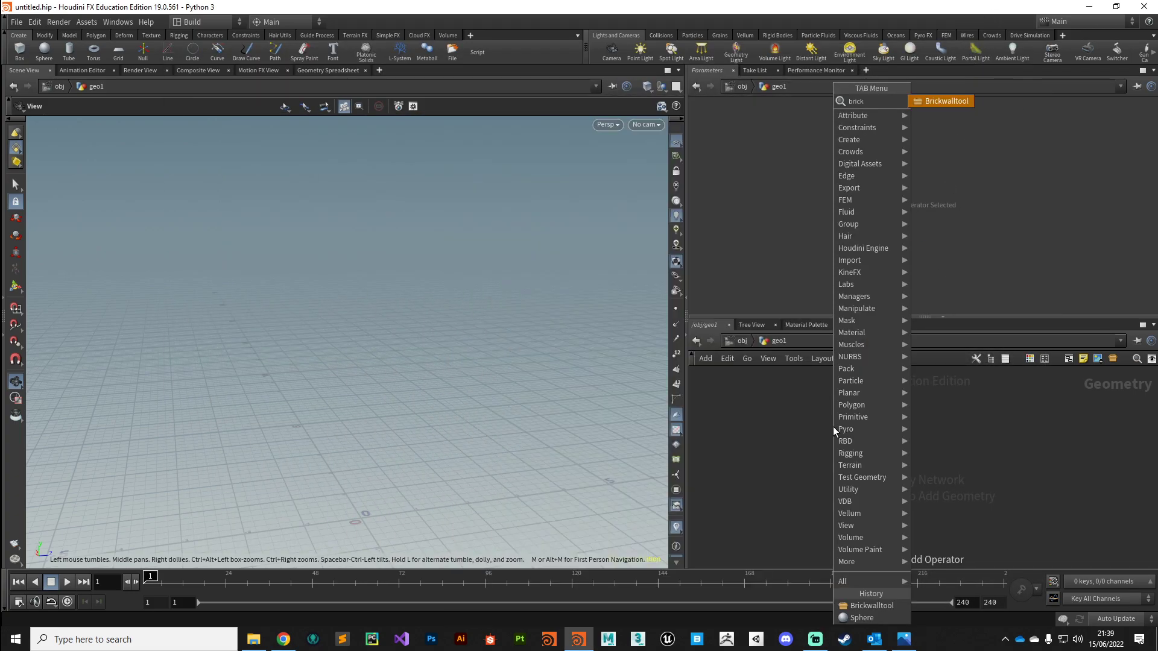
pyautogui.press('Return')
pyautogui.click(833, 427)
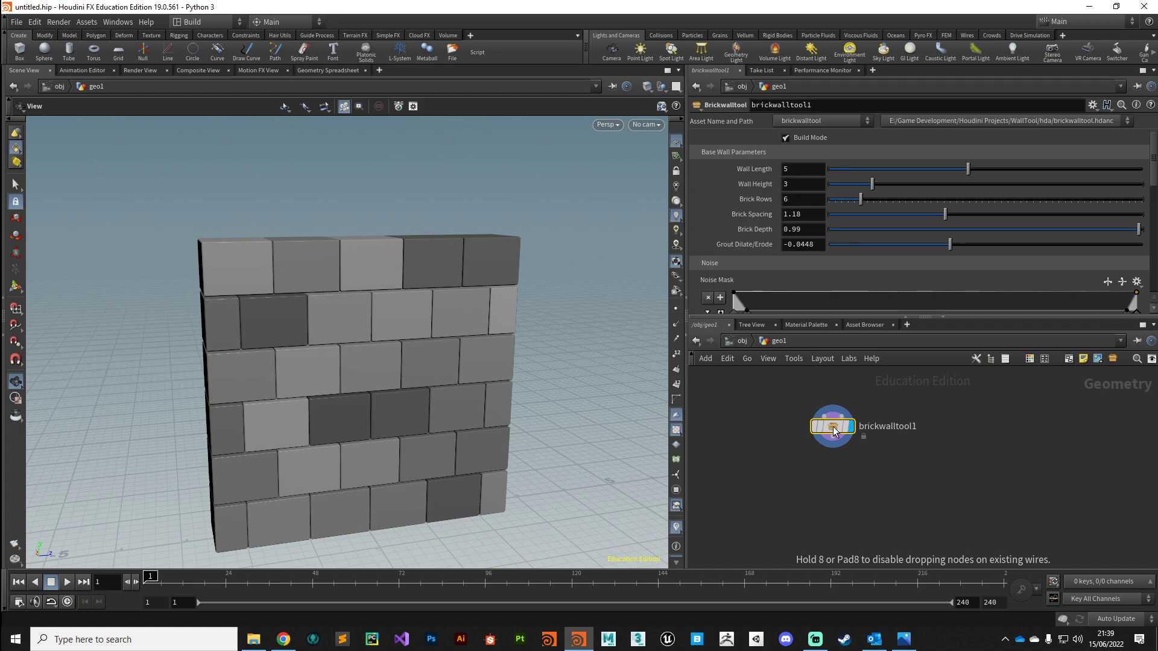
# Step: Set brickwalltool1's Wall Length to 5.77 and Brick Rows to 7
pyautogui.moveTo(834, 429); pyautogui.dragTo(830, 450)
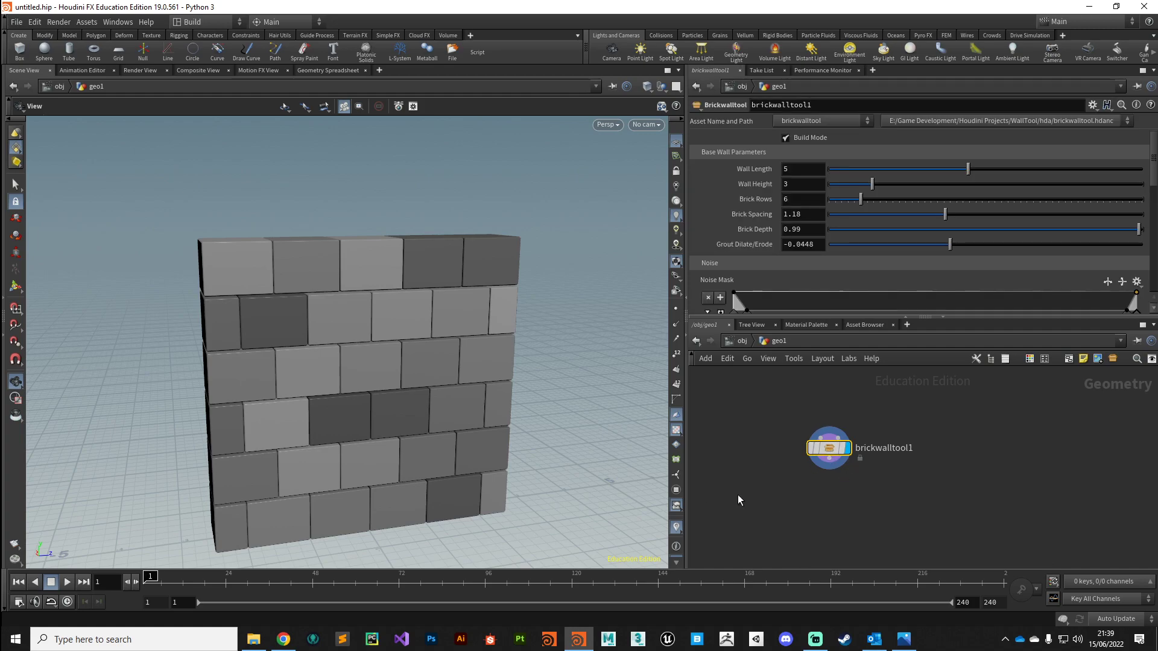
pyautogui.moveTo(427, 474); pyautogui.dragTo(488, 440)
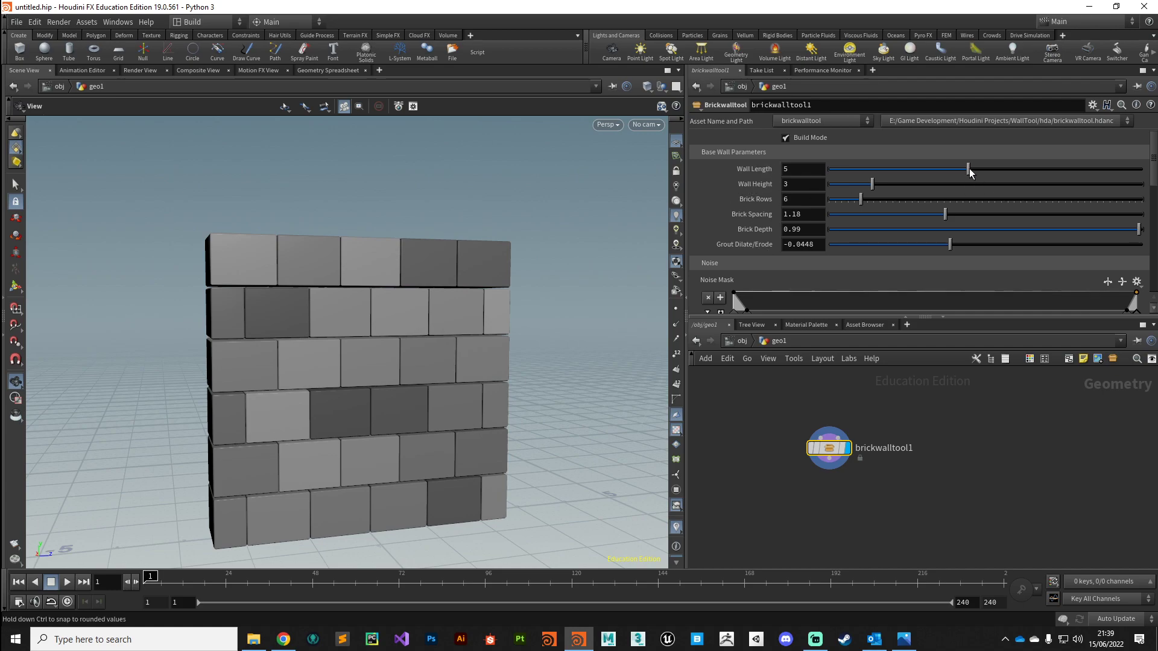
pyautogui.moveTo(970, 170); pyautogui.dragTo(956, 182)
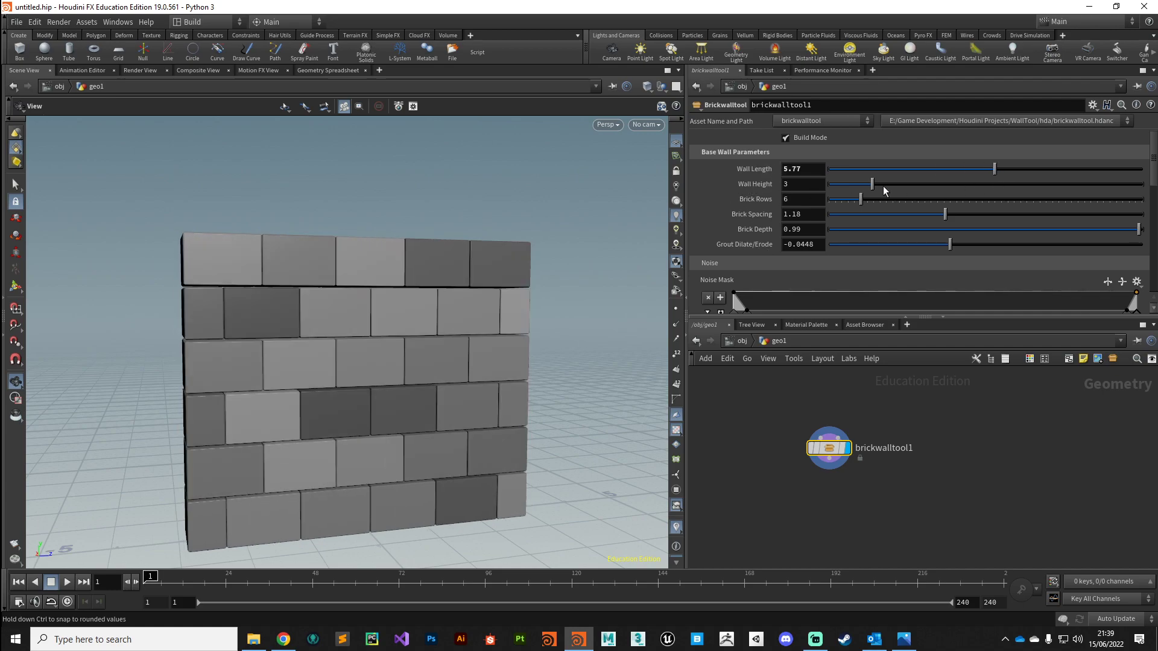
pyautogui.moveTo(860, 201); pyautogui.dragTo(880, 206)
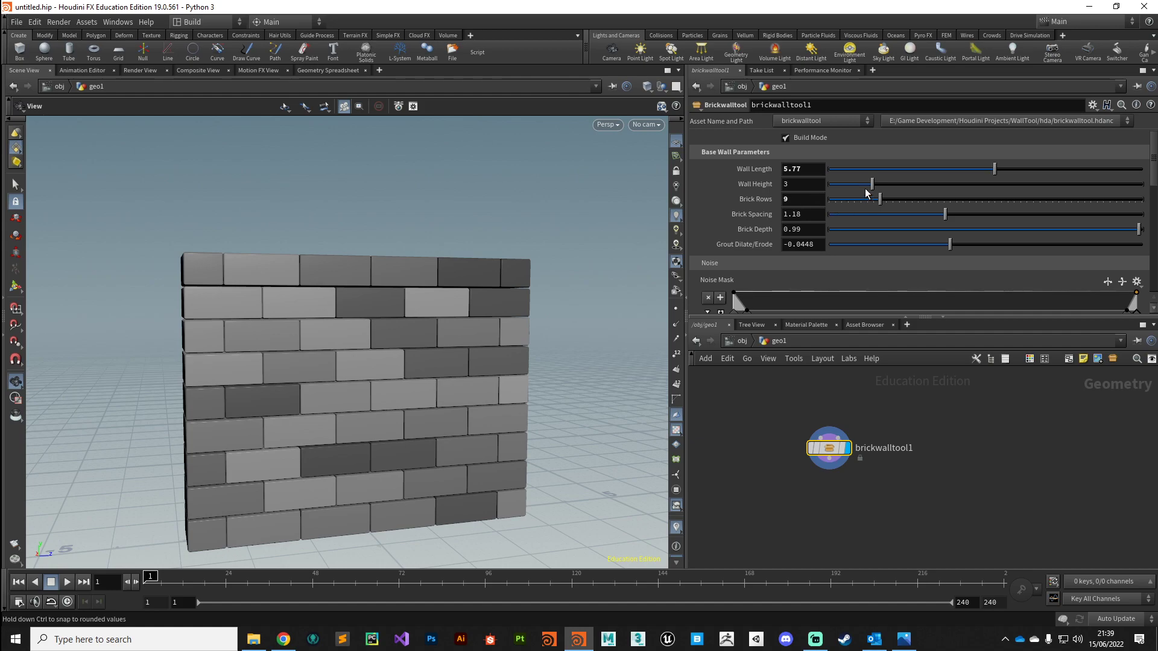
pyautogui.moveTo(879, 205); pyautogui.dragTo(867, 209)
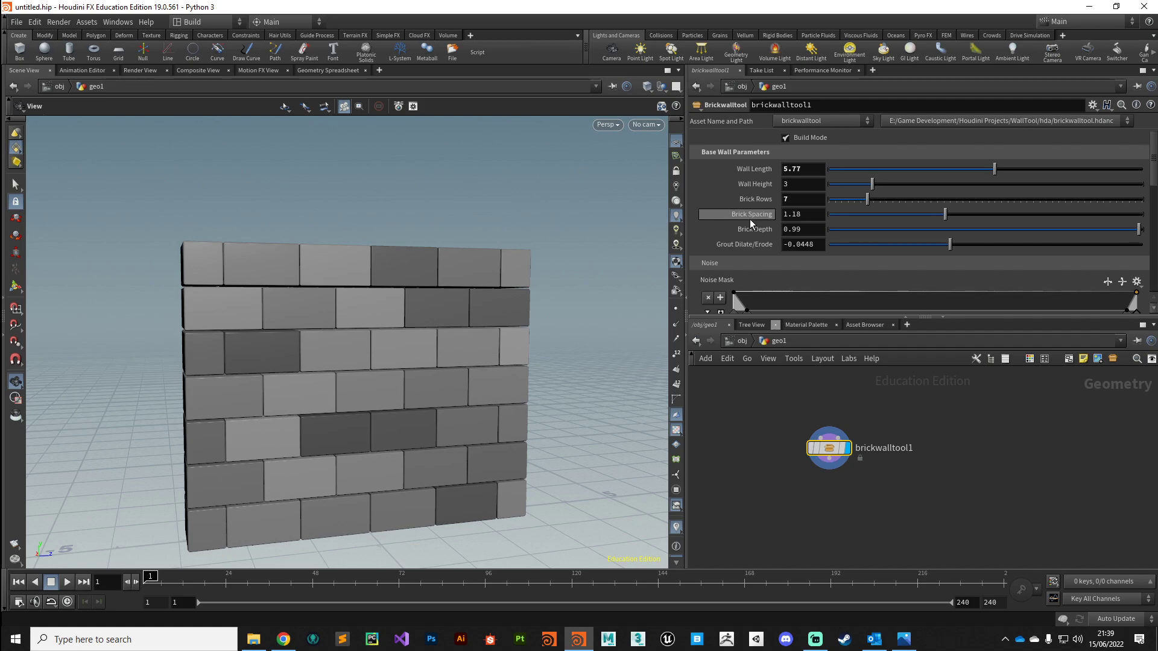
# Step: Give brickwalltool1 Noise Amp 0.44 and Bricks Jitter 0.252
pyautogui.scroll(-3, 731, 265)
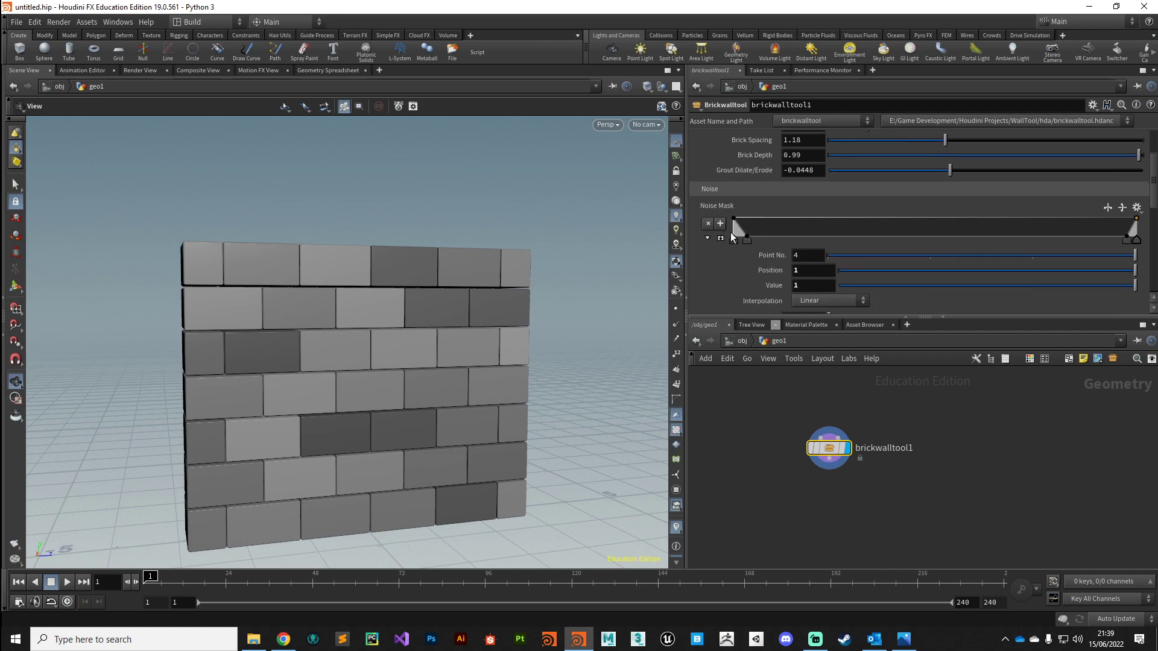
pyautogui.scroll(-2, 740, 273)
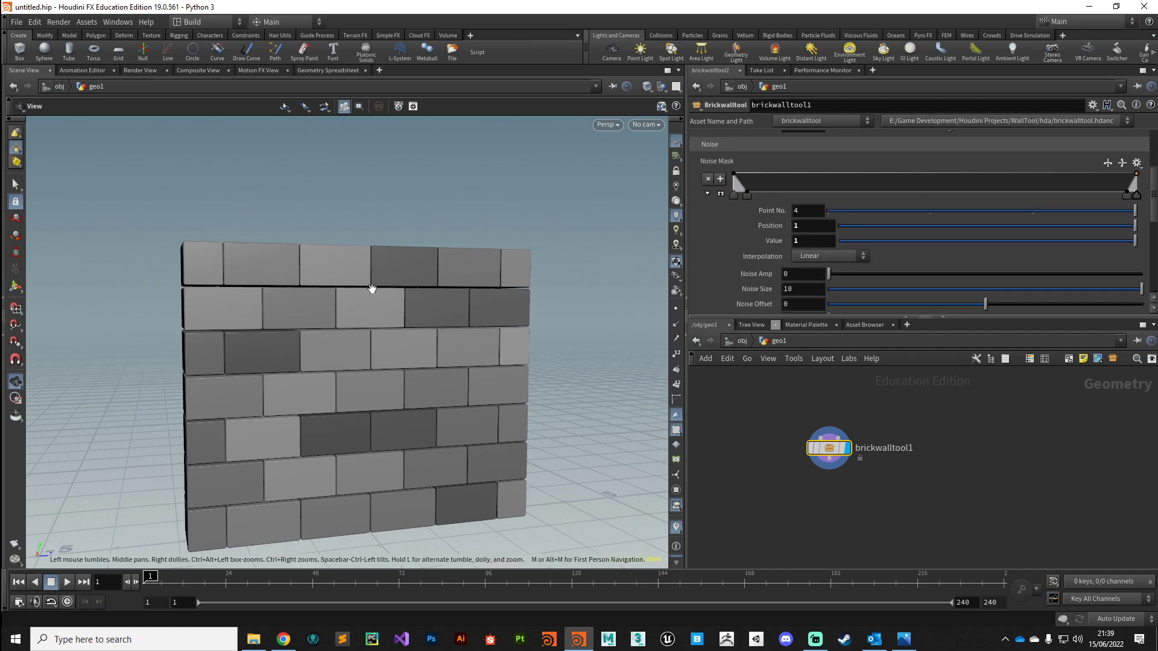
pyautogui.scroll(-1, 737, 275)
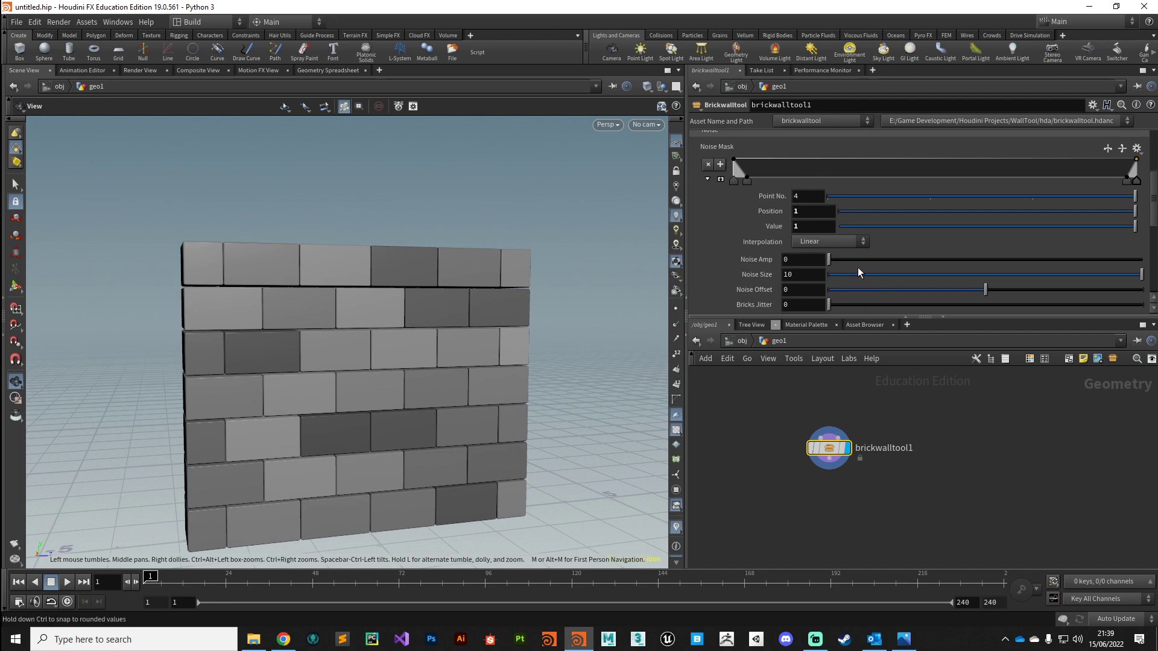
pyautogui.moveTo(829, 260); pyautogui.dragTo(843, 271)
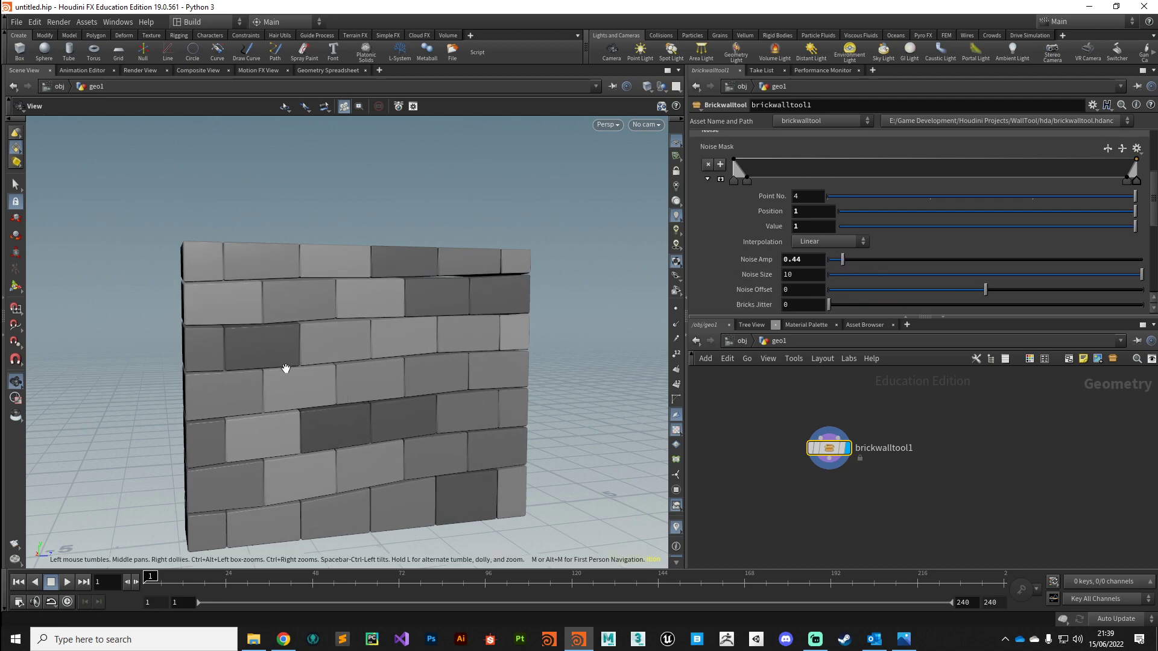
pyautogui.moveTo(214, 388); pyautogui.dragTo(359, 426)
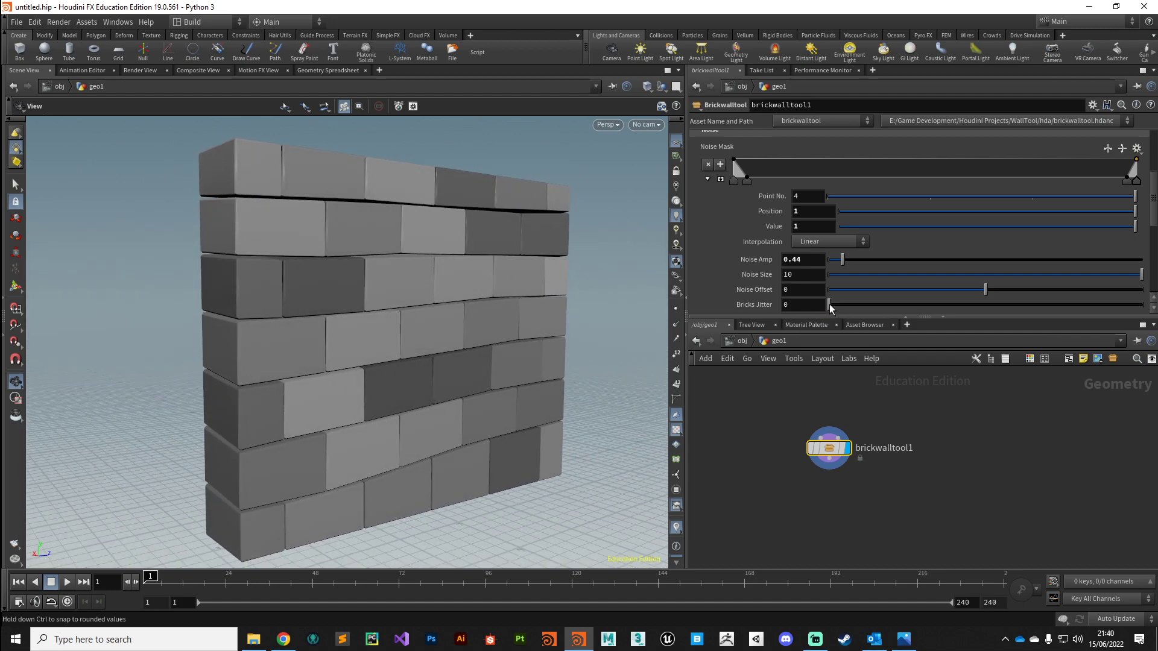
pyautogui.moveTo(830, 305); pyautogui.dragTo(909, 320)
pyautogui.moveTo(392, 374); pyautogui.dragTo(417, 416)
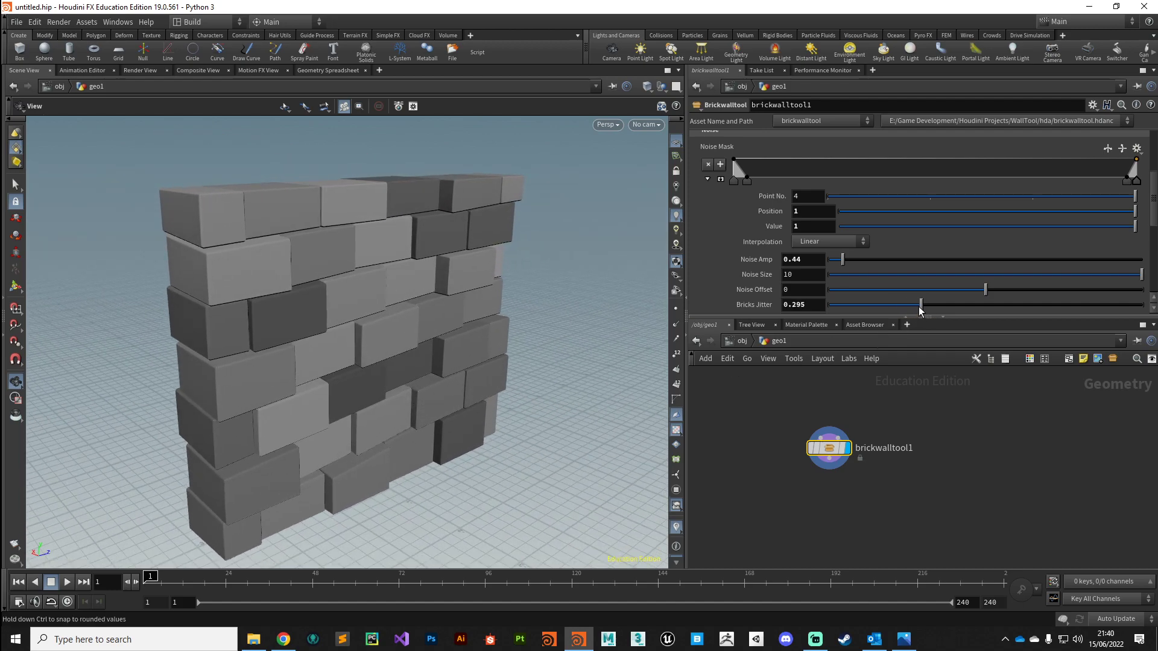
pyautogui.moveTo(921, 305); pyautogui.dragTo(908, 305)
# Step: Set Crack Probability to 0.422 and Blast Small Bricks to 1.356
pyautogui.scroll(-3, 775, 284)
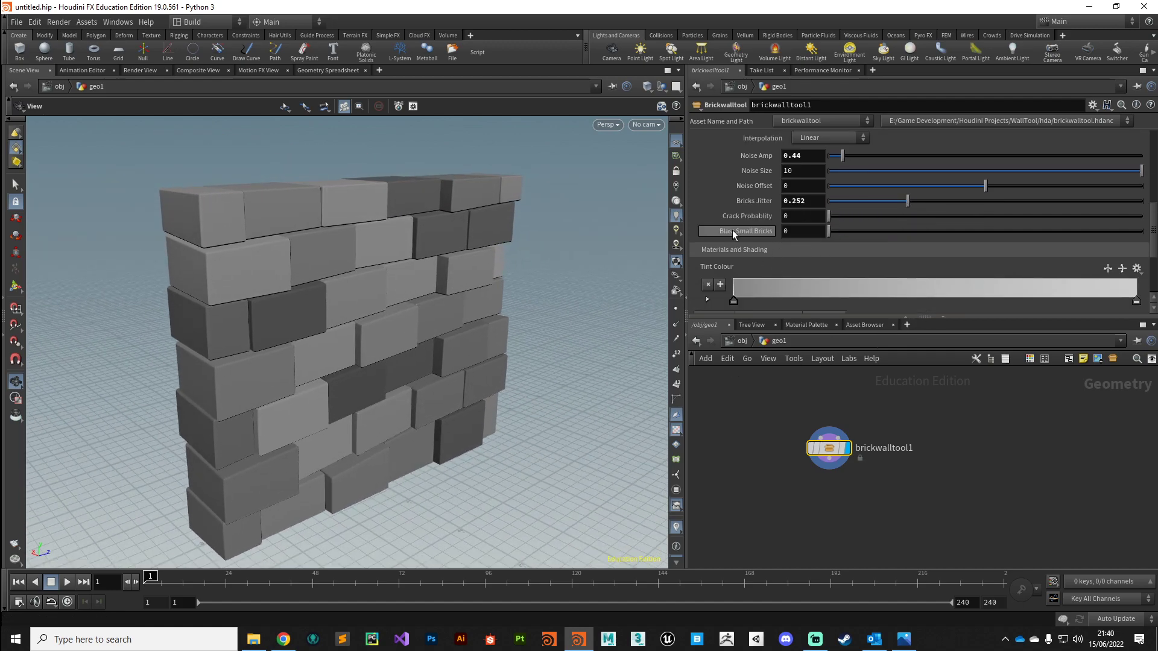
pyautogui.moveTo(829, 216); pyautogui.dragTo(961, 219)
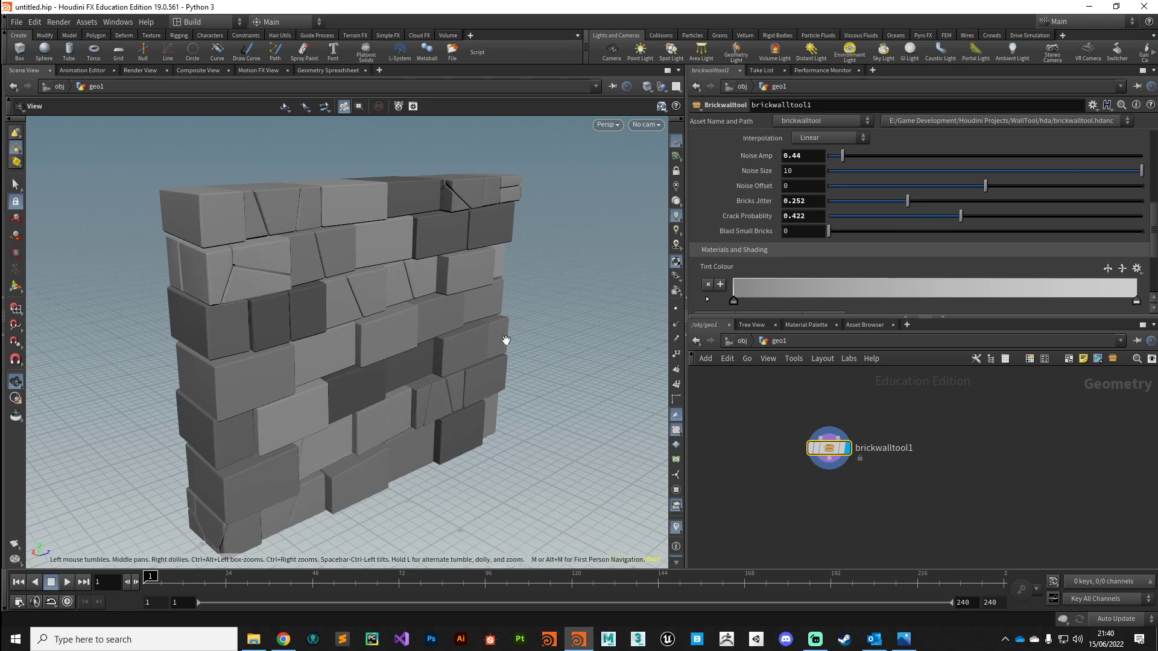
pyautogui.moveTo(481, 346); pyautogui.dragTo(459, 344)
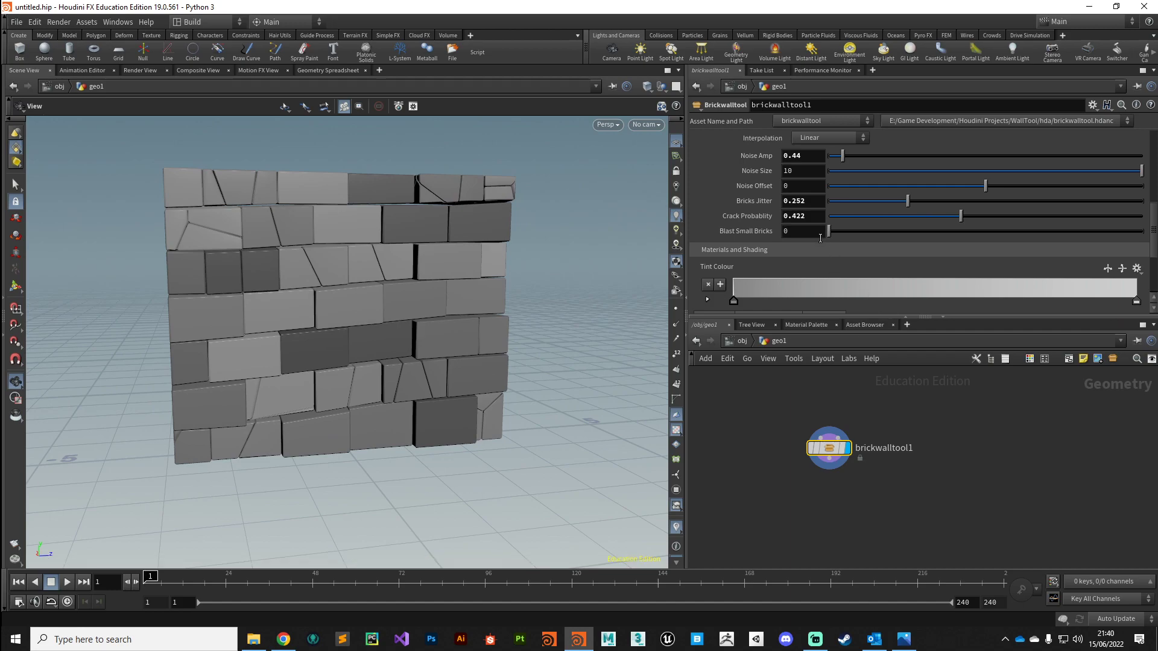
pyautogui.moveTo(829, 232); pyautogui.dragTo(935, 248)
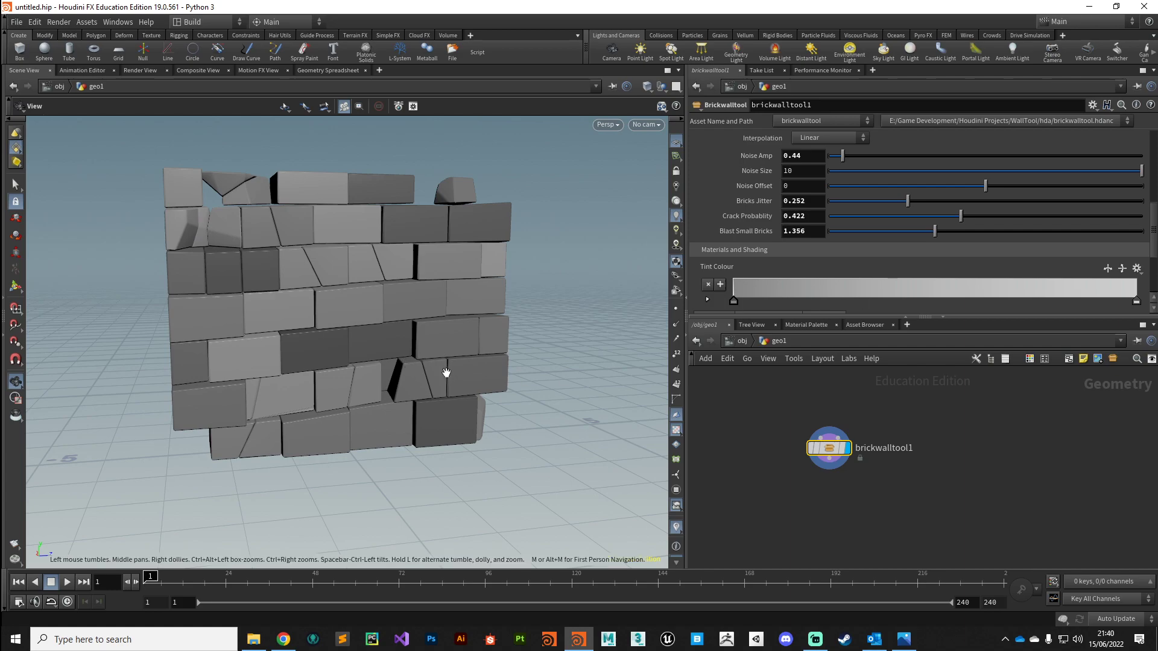
pyautogui.moveTo(439, 371); pyautogui.dragTo(422, 406)
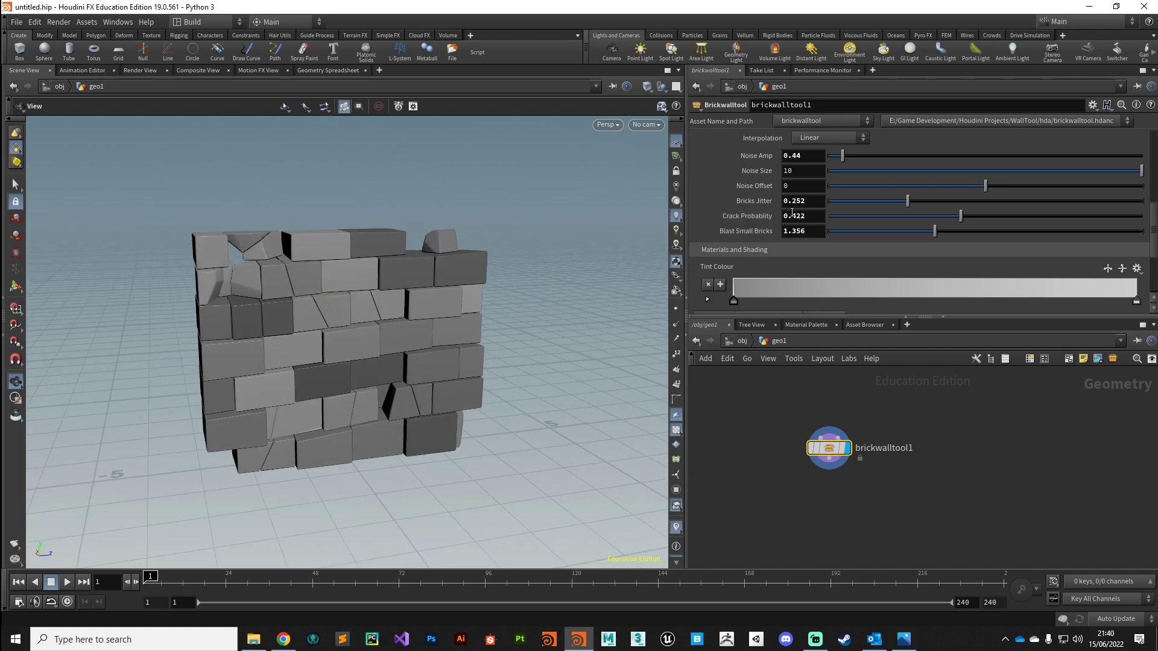
pyautogui.scroll(6, 792, 212)
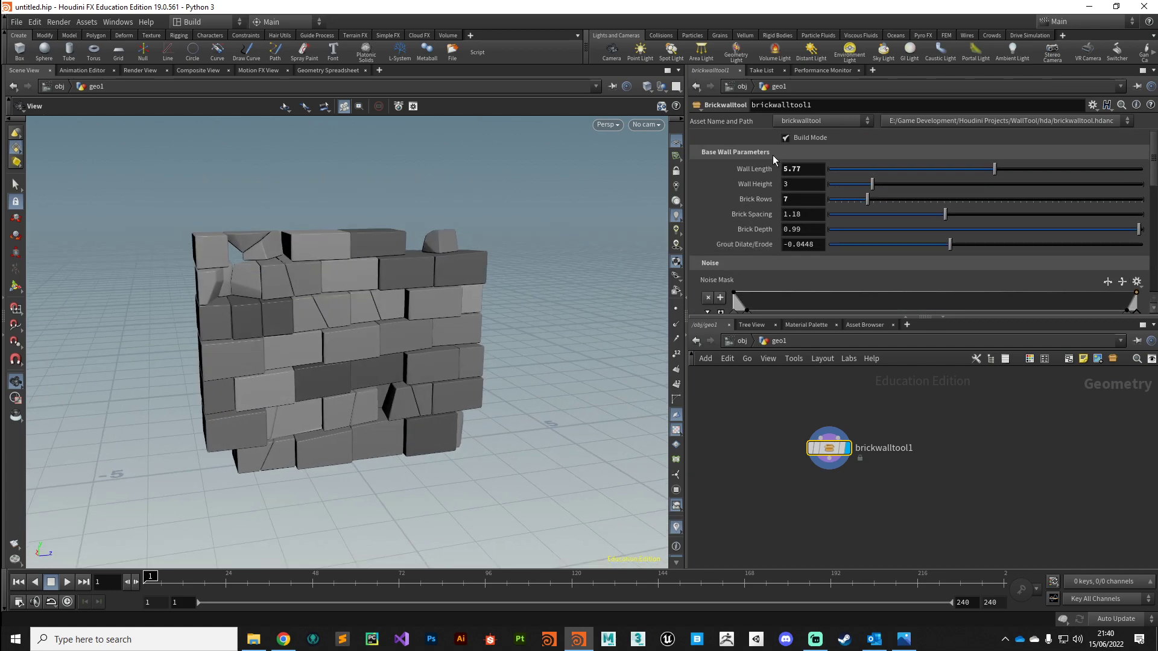
# Step: Turn off Build Mode and inspect the weathered full-detail bricks up close
pyautogui.click(786, 138)
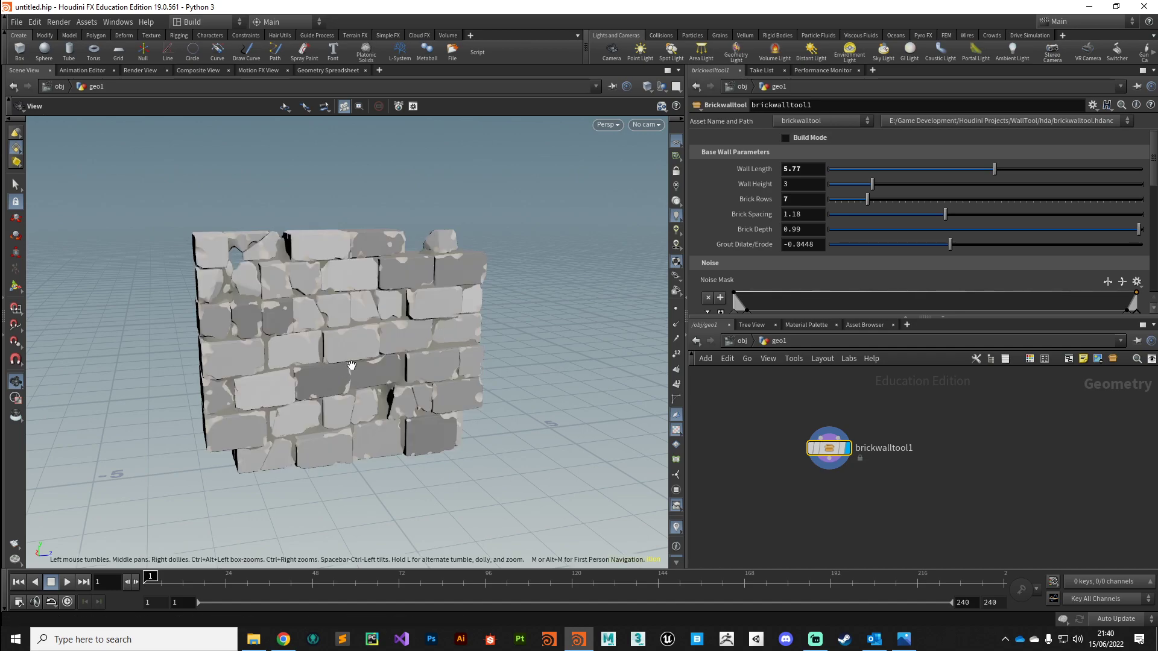
pyautogui.scroll(5, 356, 368)
pyautogui.moveTo(371, 402); pyautogui.dragTo(325, 337)
pyautogui.scroll(5, 259, 266)
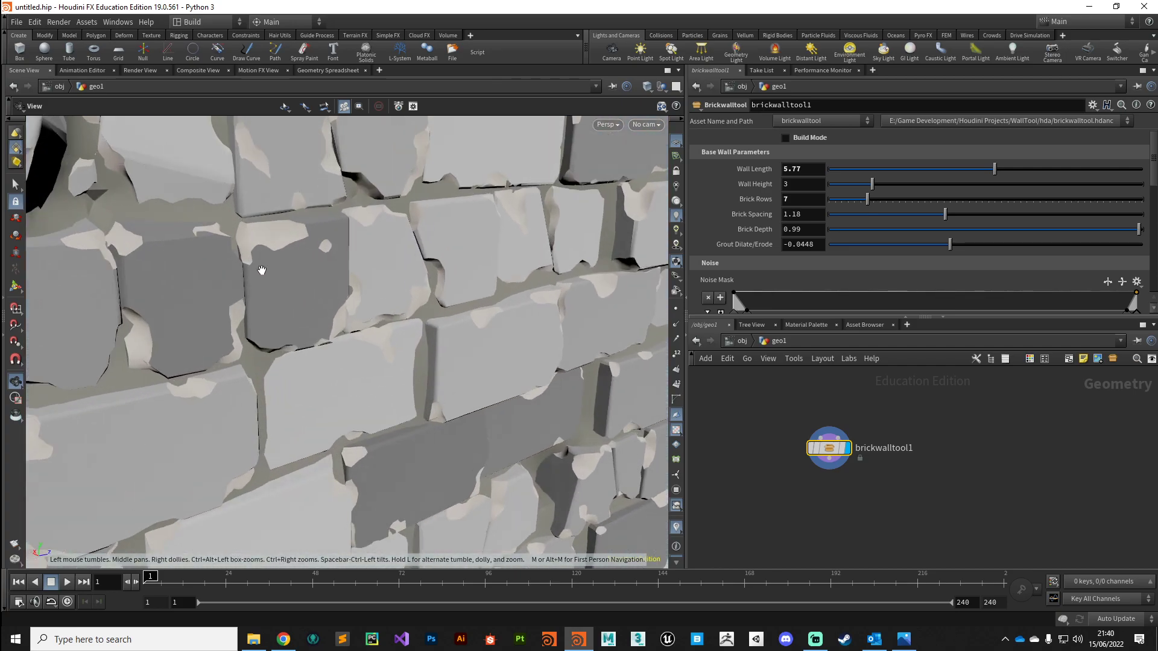
pyautogui.moveTo(259, 266); pyautogui.dragTo(297, 277)
pyautogui.scroll(-5, 374, 302)
pyautogui.moveTo(440, 357); pyautogui.dragTo(400, 446)
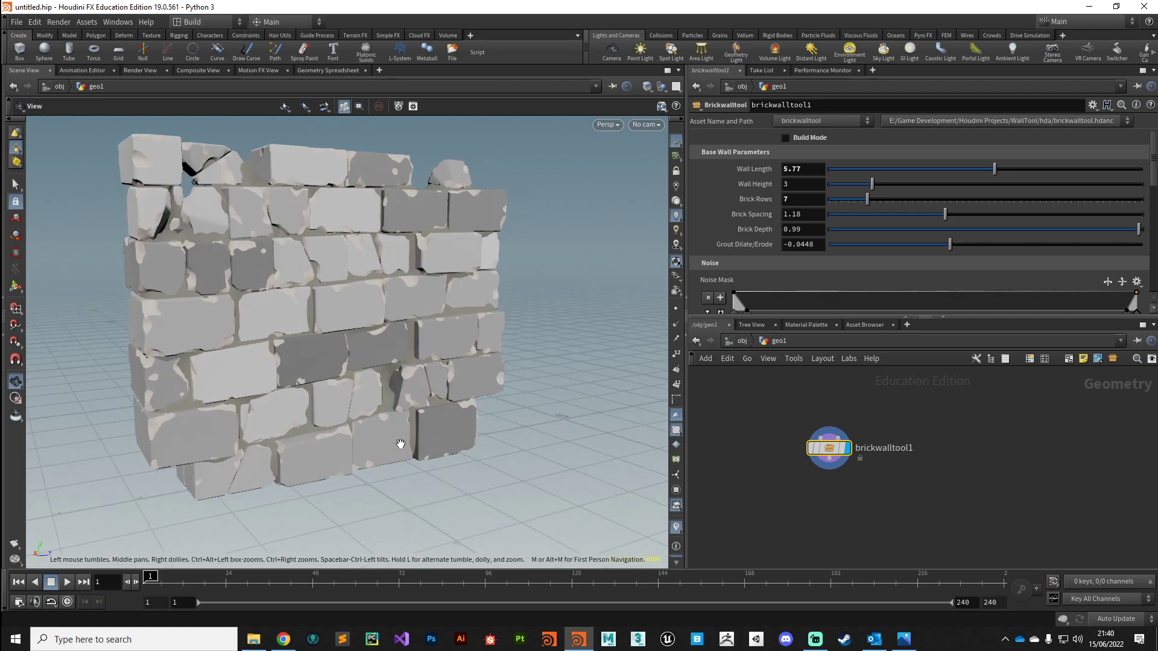
# Step: Re-enable Build Mode, set Crack Probability to 0, and reposition brickwalltool1 lower
pyautogui.click(786, 139)
pyautogui.moveTo(458, 398); pyautogui.dragTo(422, 406)
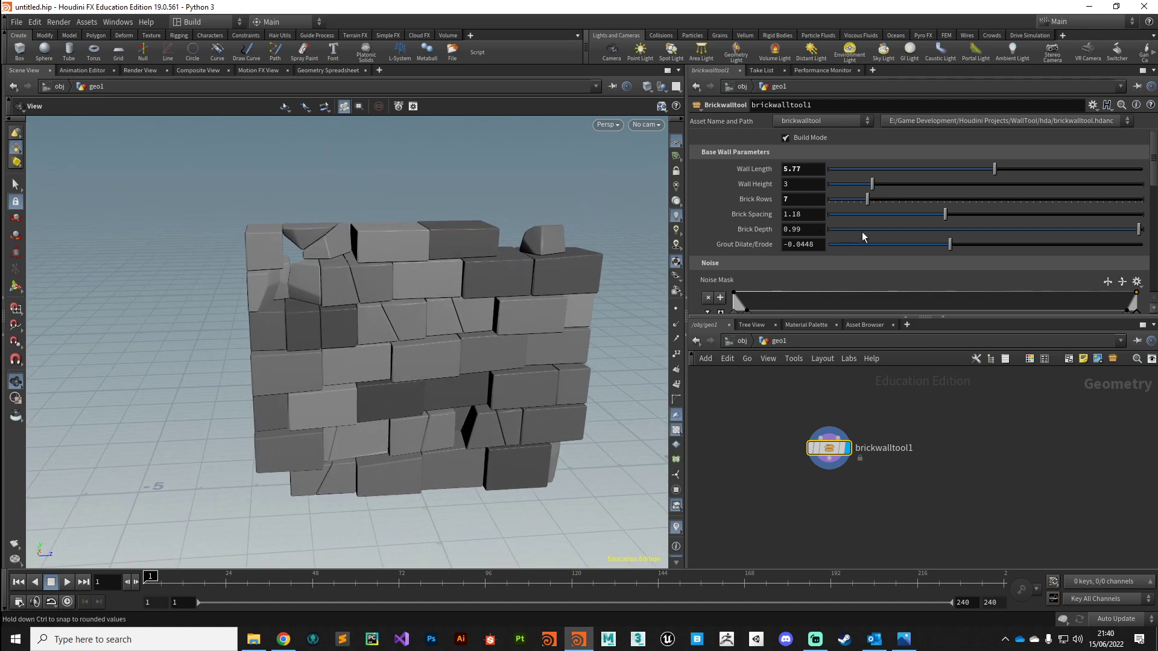
pyautogui.scroll(-5, 856, 238)
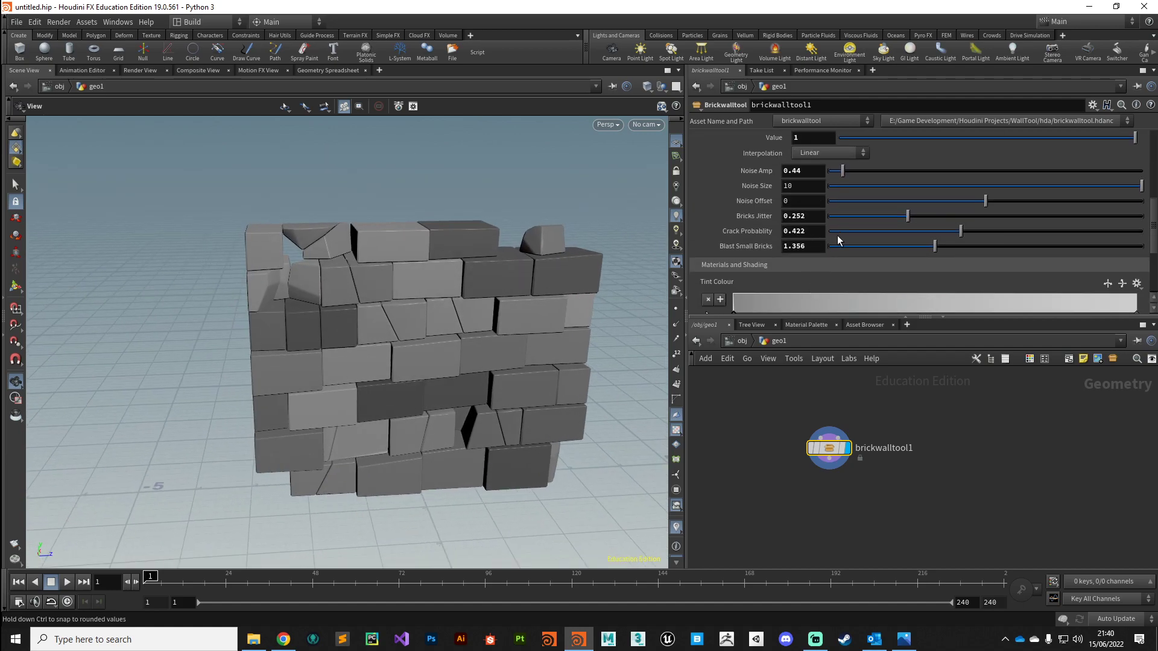
pyautogui.moveTo(845, 236); pyautogui.dragTo(828, 233)
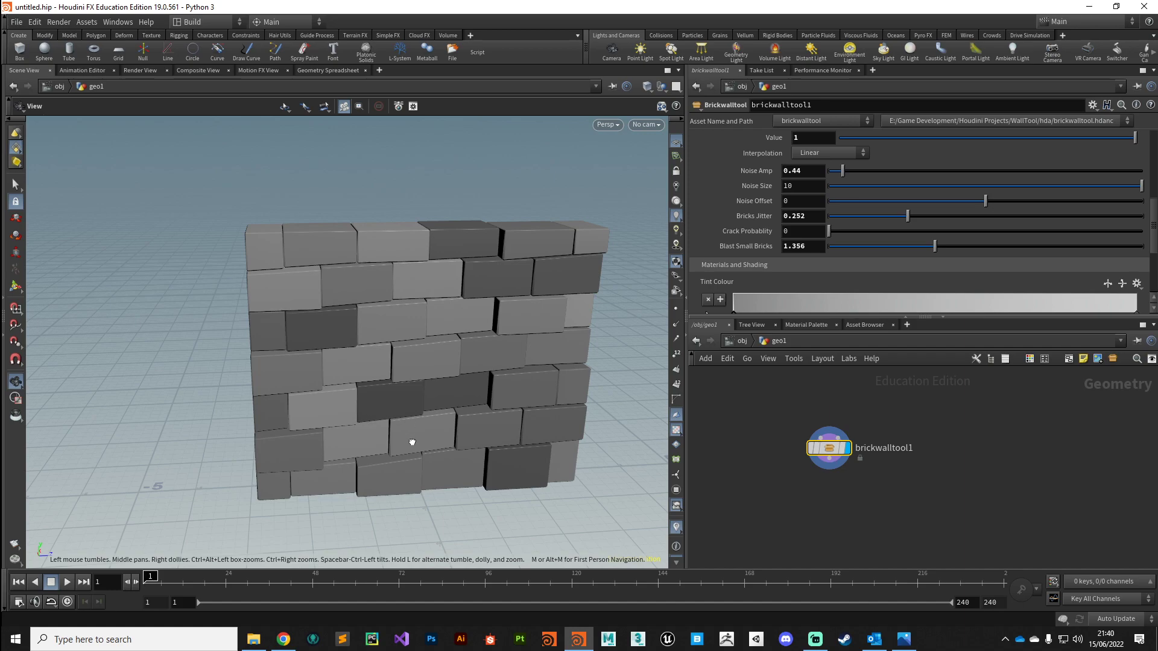
pyautogui.moveTo(408, 440); pyautogui.dragTo(553, 459)
pyautogui.moveTo(853, 439); pyautogui.dragTo(857, 474)
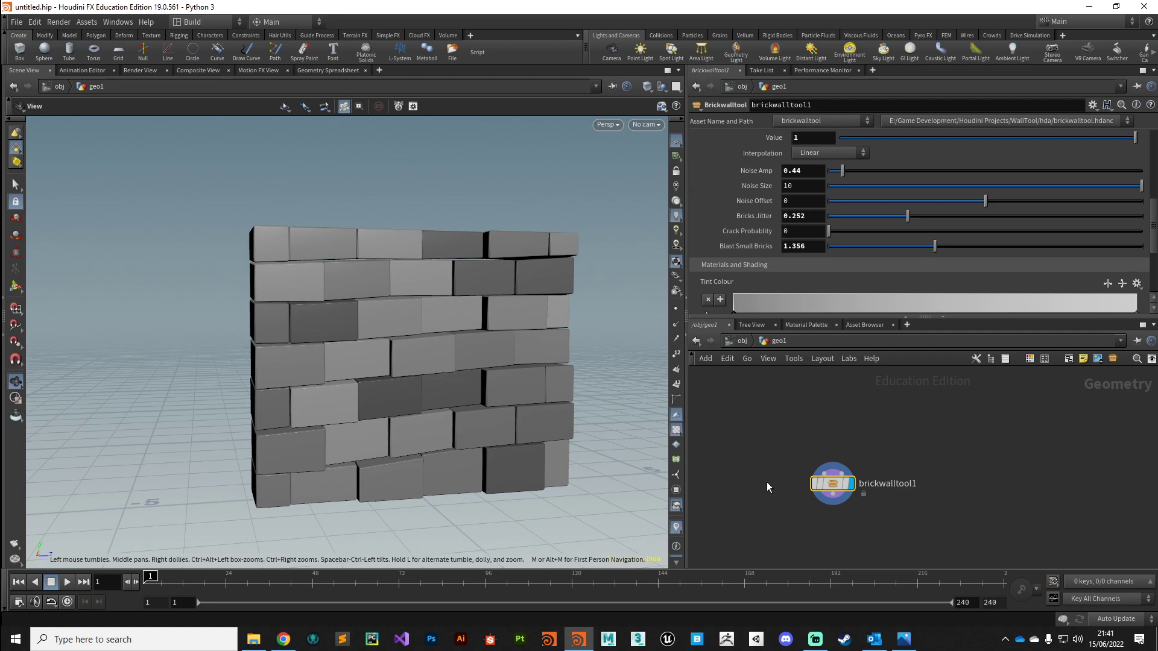
pyautogui.moveTo(822, 485); pyautogui.dragTo(835, 493)
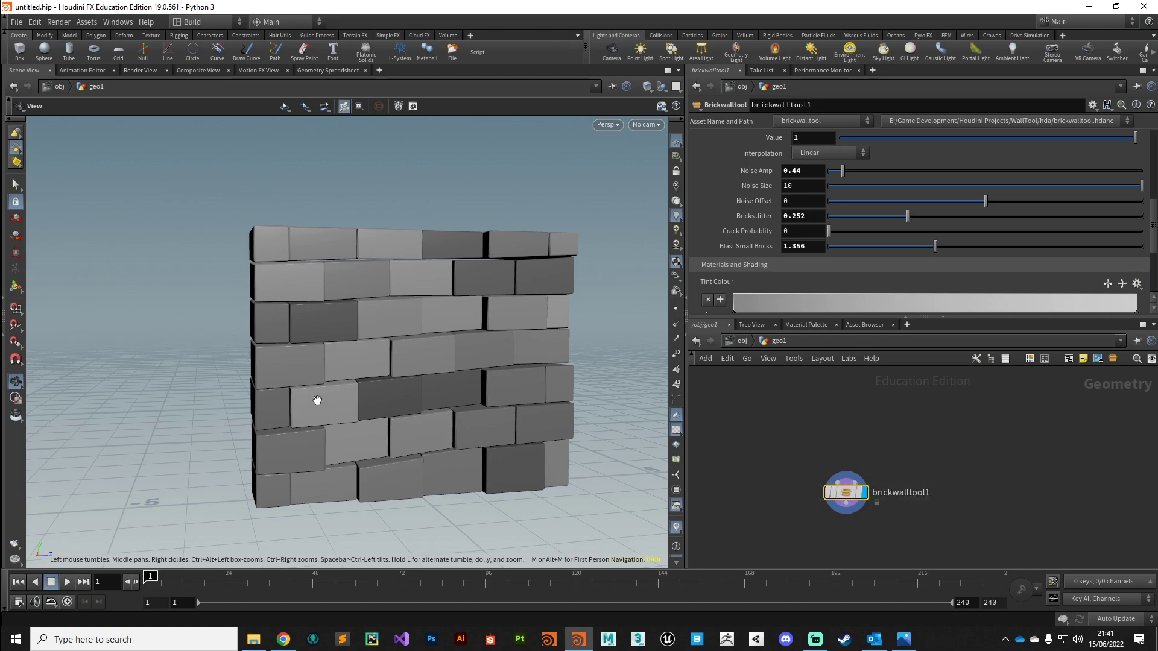
# Step: Switch to the front orthographic view and start a curve with Primitive Type NURBS
pyautogui.hotkey('space', '4')
pyautogui.hotkey('space', '3')
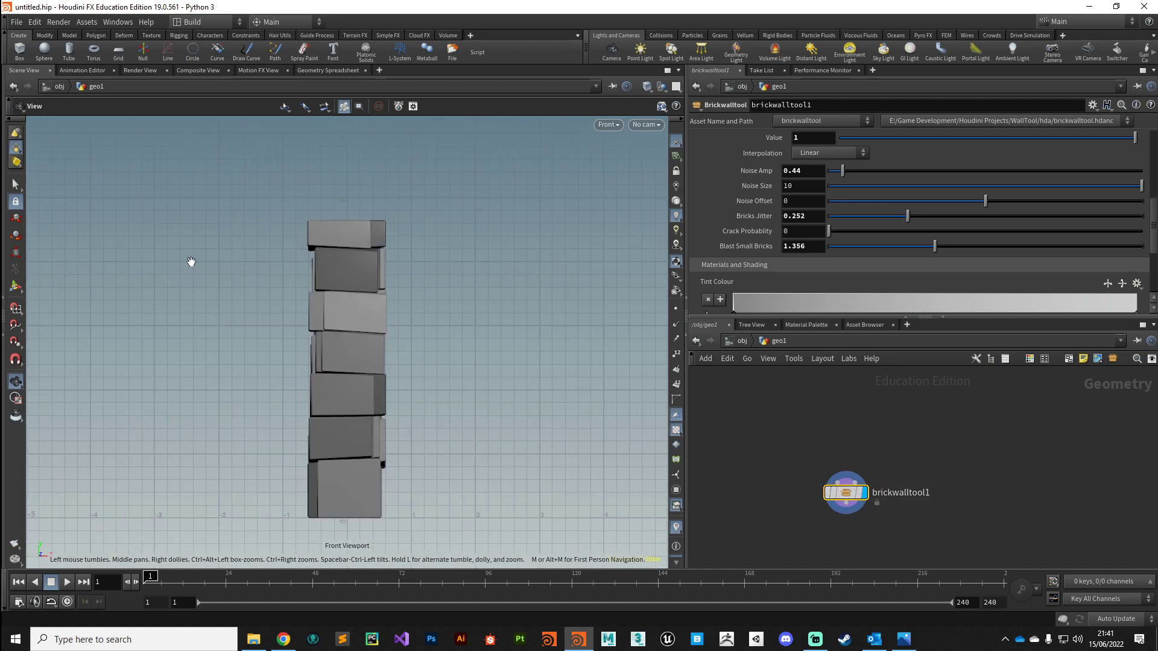
pyautogui.scroll(-2, 237, 125)
pyautogui.click(217, 51)
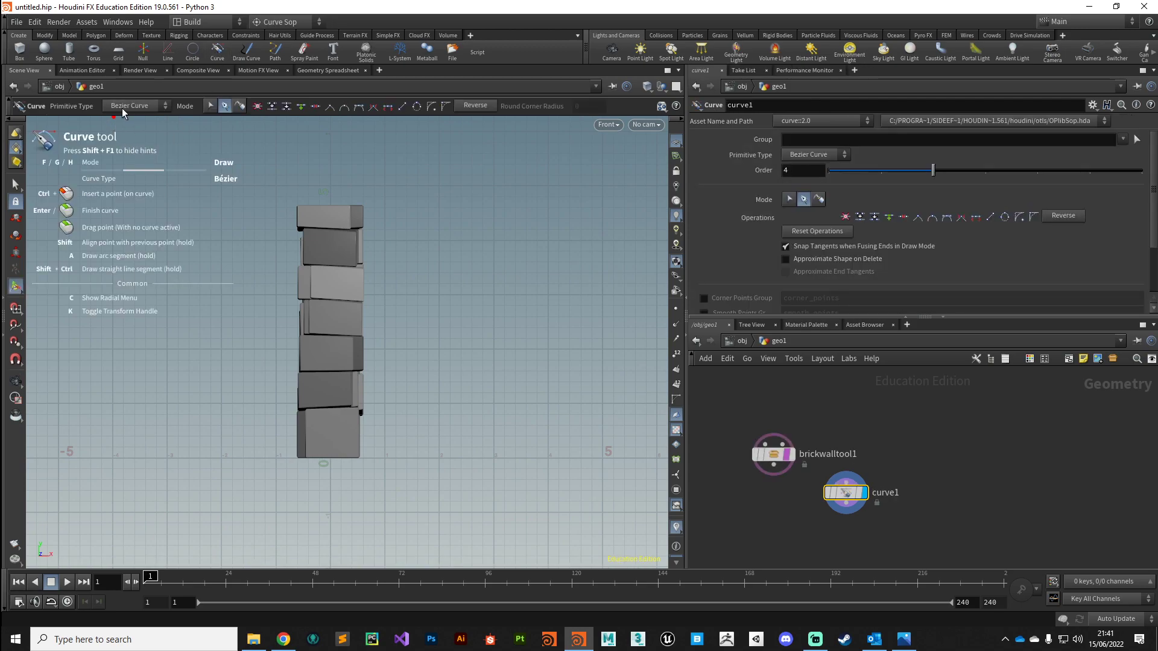
pyautogui.click(123, 113)
pyautogui.click(130, 132)
pyautogui.scroll(-4, 261, 287)
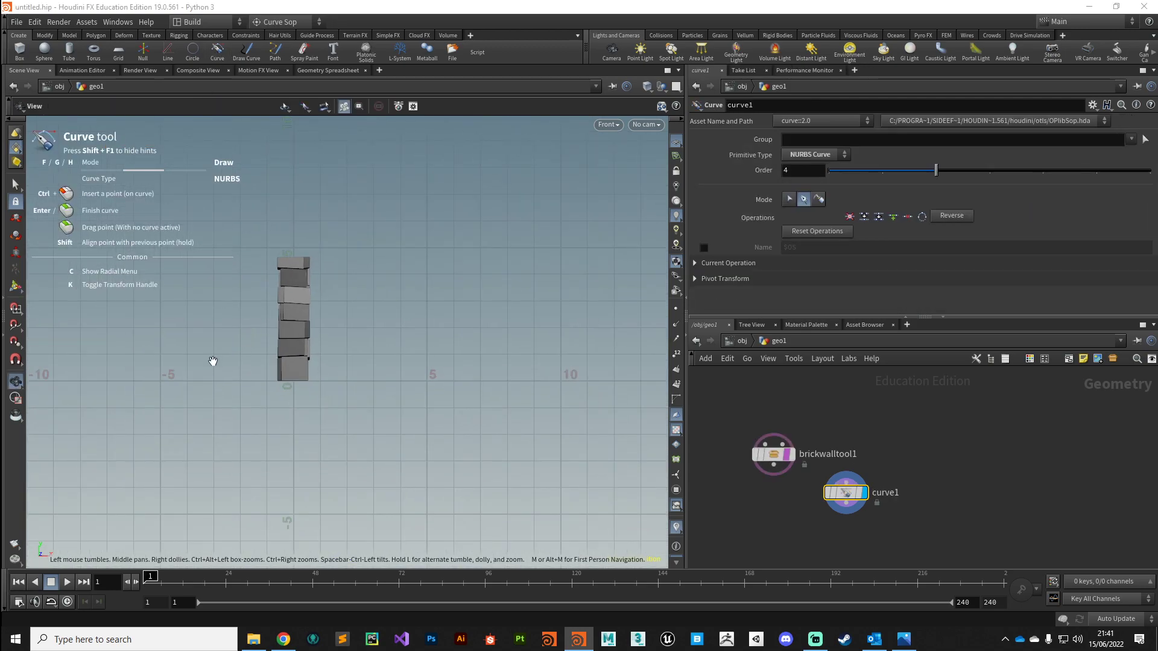
# Step: Draw a five-point curve arcing around the wall from upper right to lower right
pyautogui.click(396, 281)
pyautogui.click(315, 300)
pyautogui.click(288, 374)
pyautogui.click(303, 464)
pyautogui.click(501, 490)
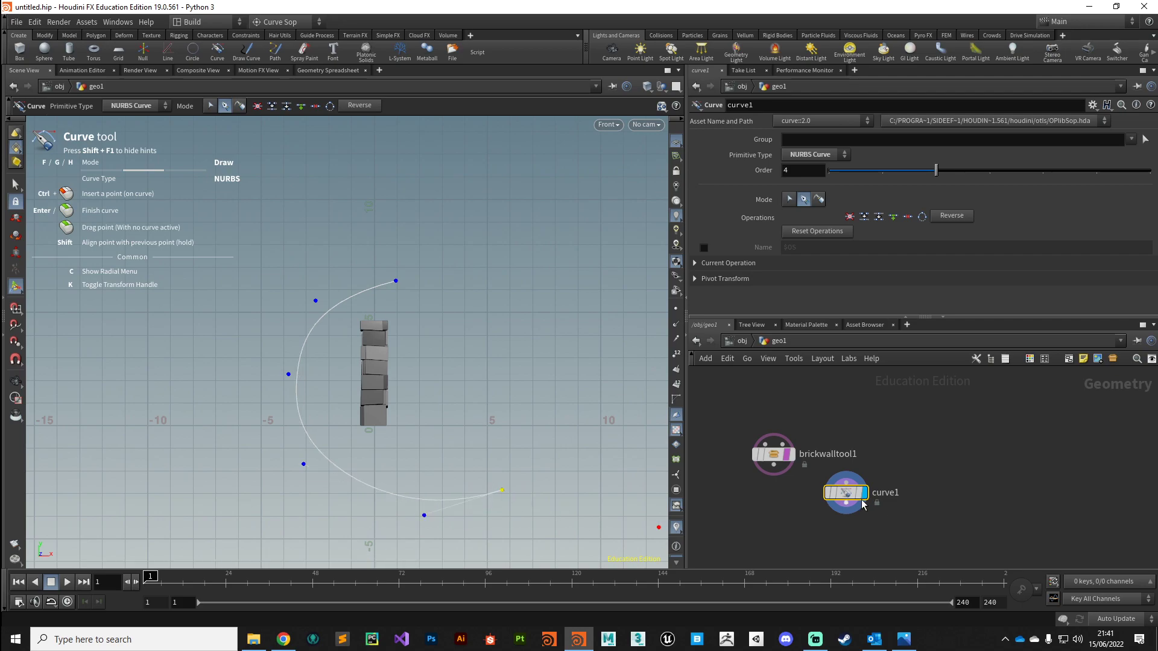
# Step: Wire curve1 into brickwalltool1 and orbit to see the wall bend along the arc
pyautogui.moveTo(851, 514); pyautogui.dragTo(759, 422)
pyautogui.click(758, 418)
pyautogui.click(770, 449)
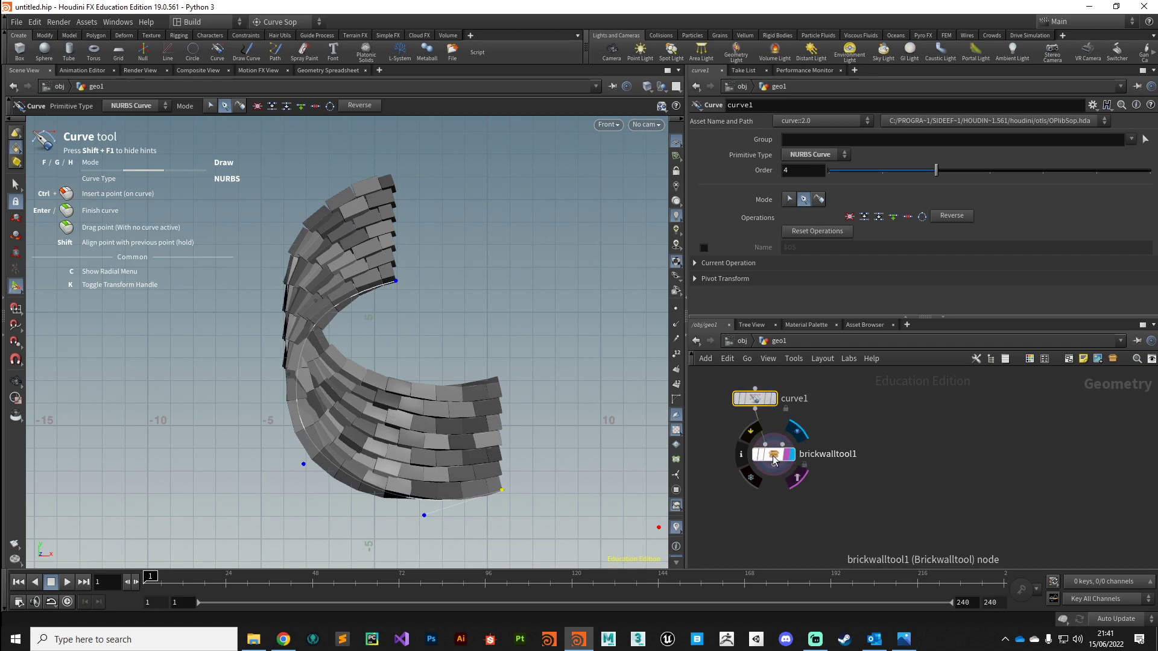
pyautogui.click(775, 461)
pyautogui.moveTo(434, 458); pyautogui.dragTo(633, 459)
pyautogui.click(755, 399)
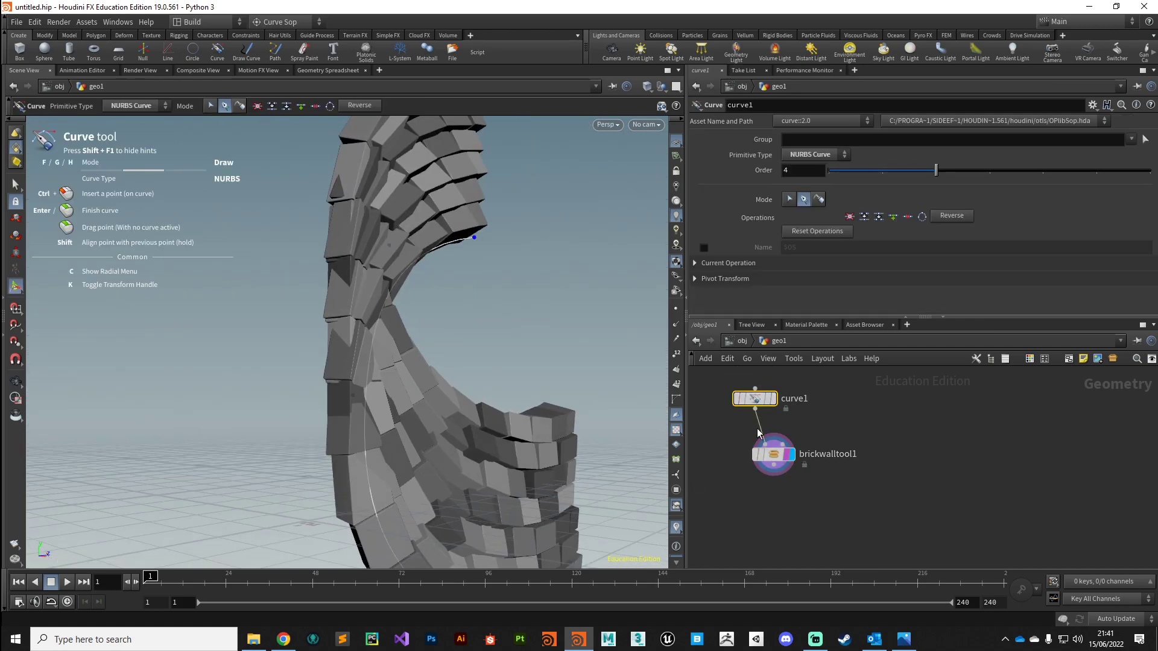
# Step: Delete curve1 and draw a five-point Bezier curve around the wall in Top view
pyautogui.press('Delete')
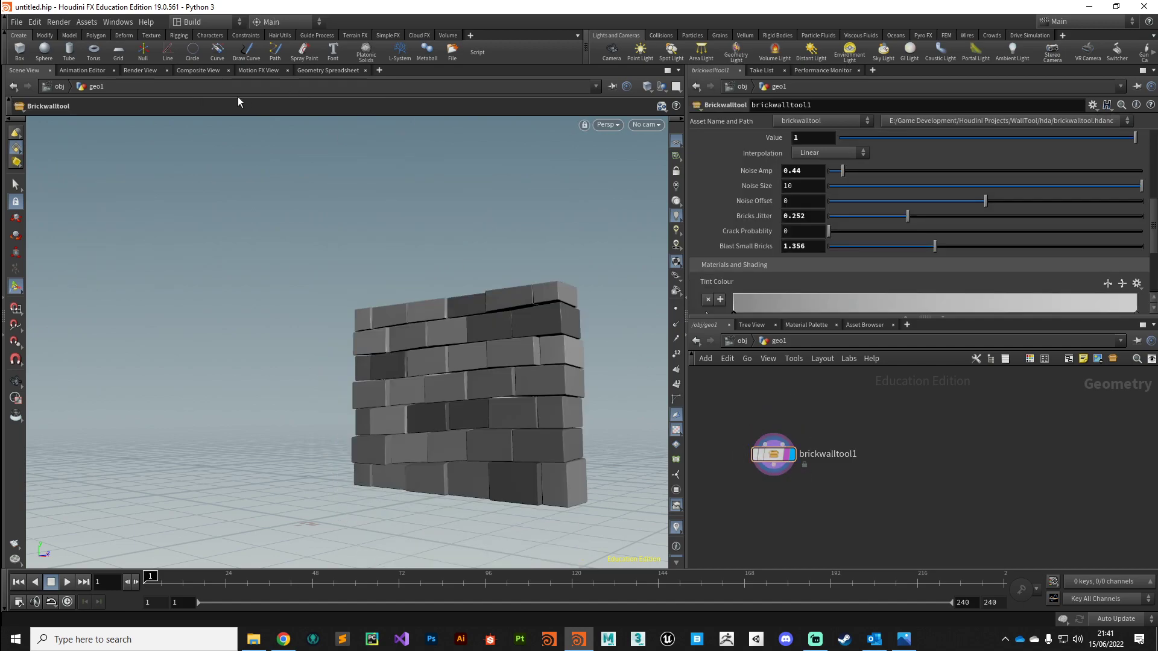
pyautogui.hotkey('space', '4')
pyautogui.hotkey('space', '2')
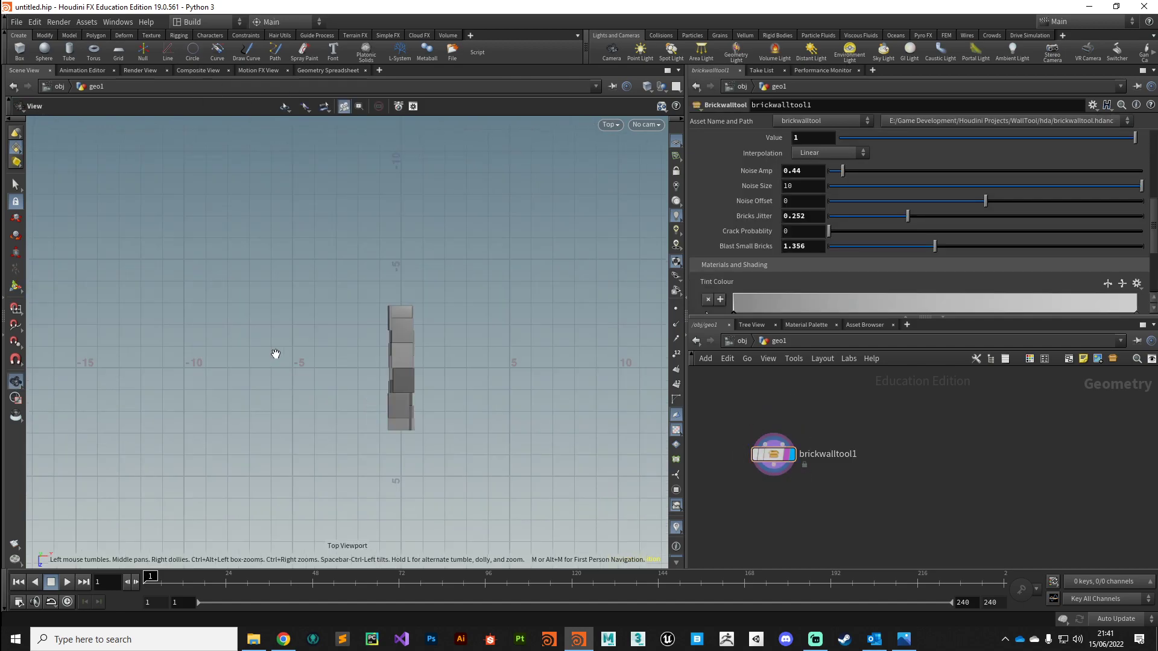
pyautogui.scroll(-2, 343, 406)
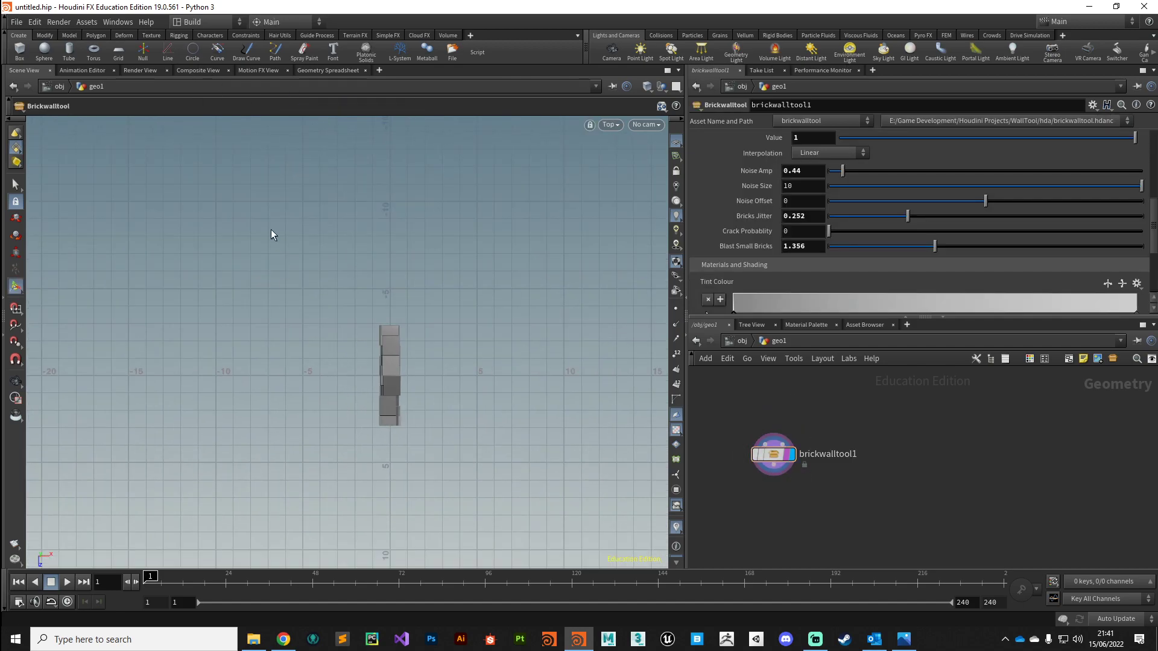
pyautogui.click(219, 53)
pyautogui.click(410, 255)
pyautogui.click(305, 286)
pyautogui.click(281, 373)
pyautogui.click(297, 440)
pyautogui.click(363, 488)
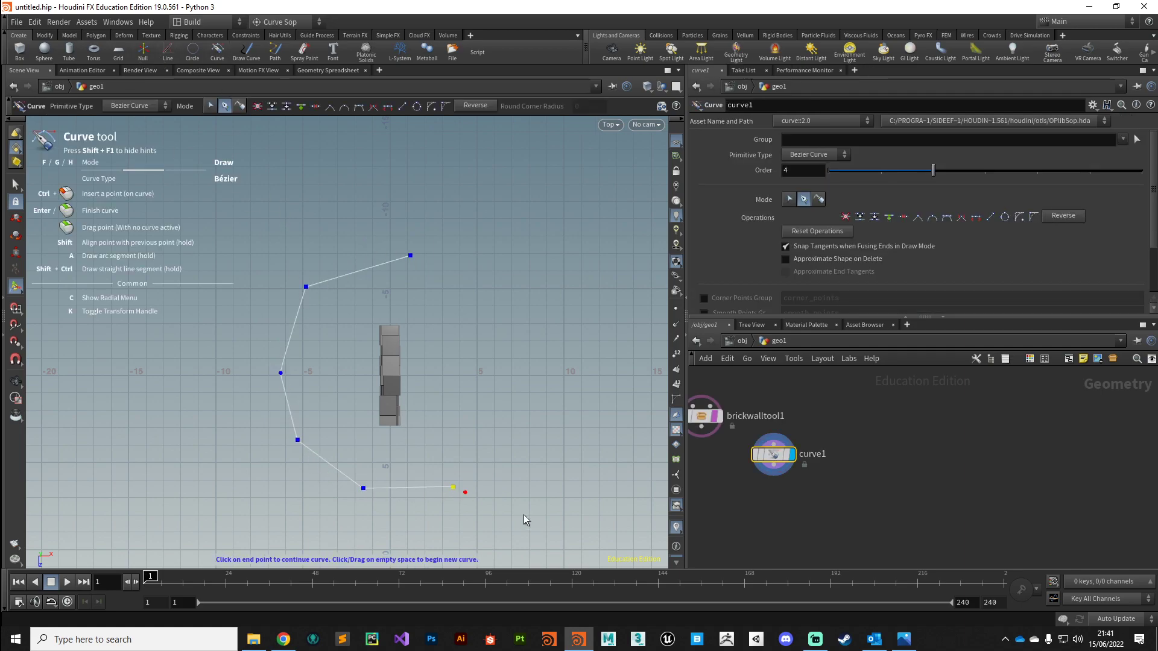
# Step: Wire the new curve1 into brickwalltool1 and return to the perspective view
pyautogui.moveTo(723, 500); pyautogui.dragTo(833, 556, button='middle')
pyautogui.moveTo(892, 523); pyautogui.dragTo(793, 413)
pyautogui.click(786, 414)
pyautogui.click(821, 477)
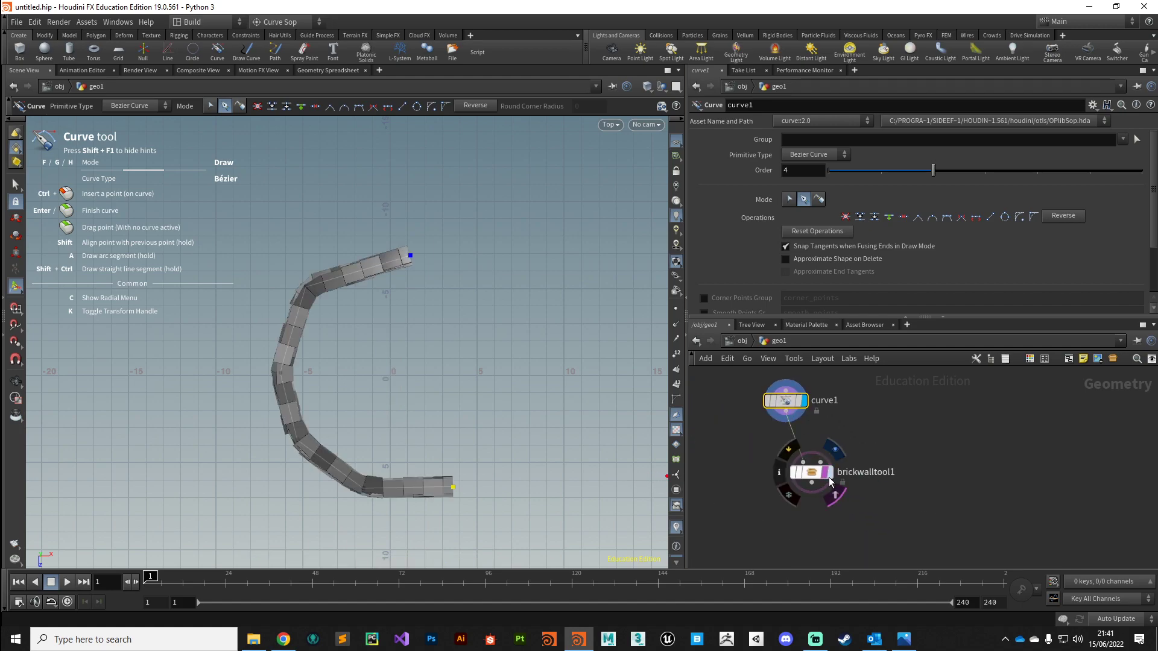
pyautogui.click(827, 475)
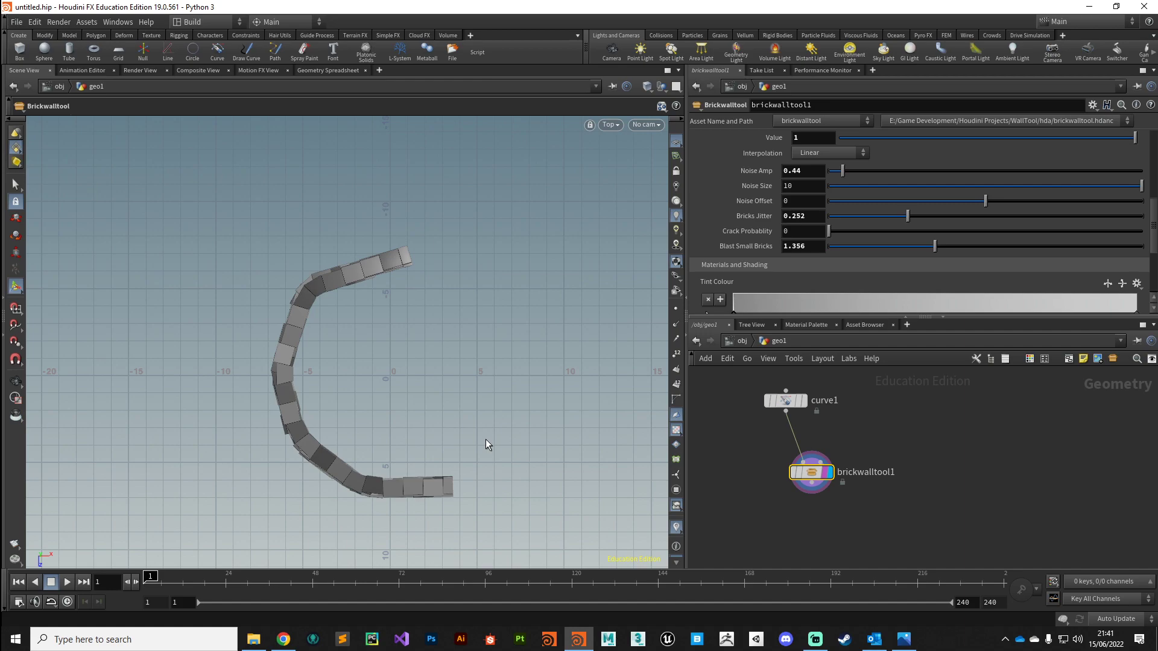
pyautogui.hotkey('space', '1')
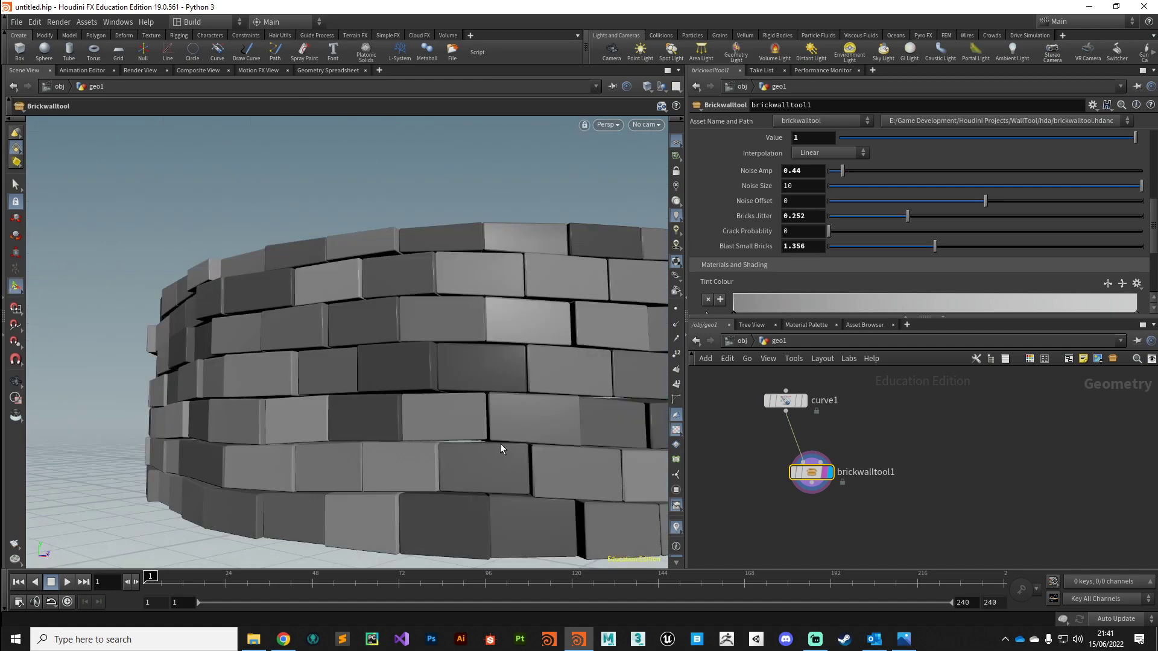
# Step: Set Crack Probability to 0.133 and Blast Small Bricks to 1.958, orbiting to check the holes
pyautogui.moveTo(499, 444); pyautogui.dragTo(501, 374)
pyautogui.moveTo(863, 238); pyautogui.dragTo(982, 254)
pyautogui.press('Escape')
pyautogui.moveTo(386, 416); pyautogui.dragTo(611, 554)
pyautogui.press('Return')
pyautogui.moveTo(824, 487); pyautogui.dragTo(817, 516)
# Step: Add a sphere1 node beside brickwalltool1 in the network
pyautogui.press('Tab')
pyautogui.write('psh')
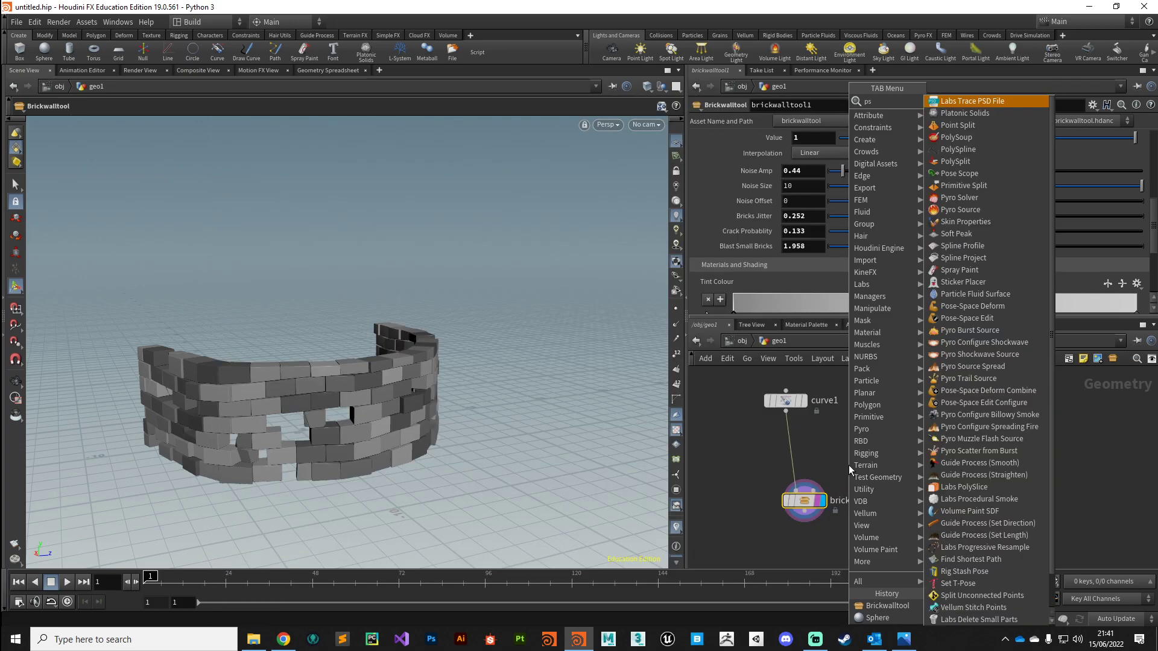
pyautogui.press('BackSpace')
pyautogui.press('BackSpace')
pyautogui.press('BackSpace')
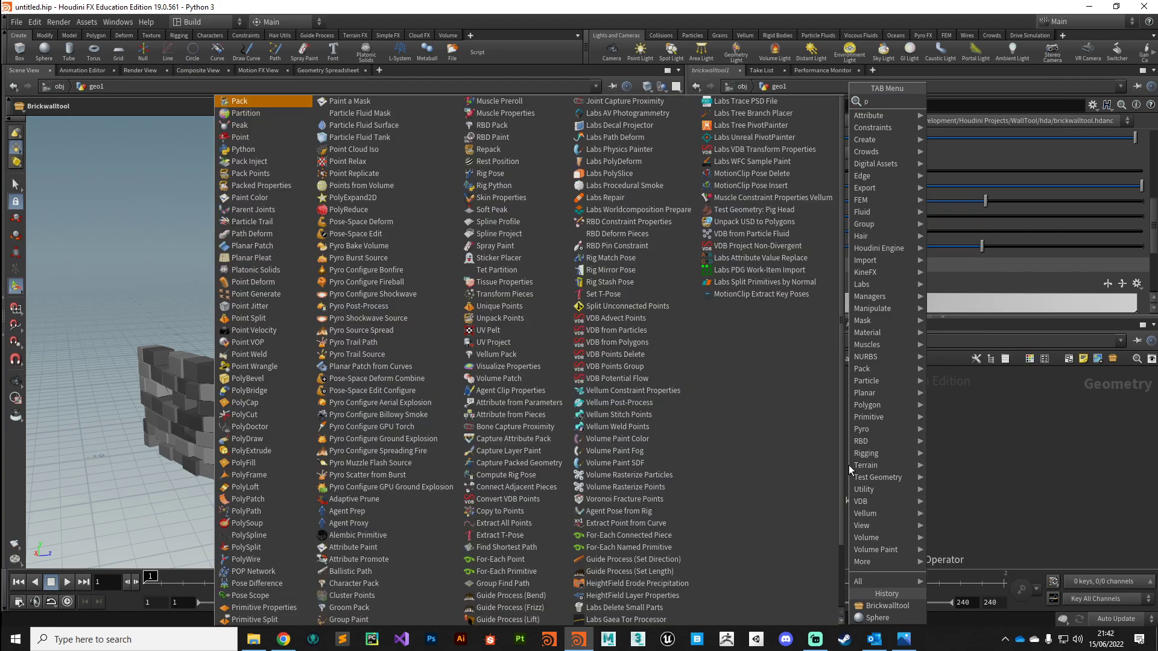
pyautogui.press('BackSpace')
pyautogui.write('sphere')
pyautogui.press('Return')
pyautogui.click(849, 465)
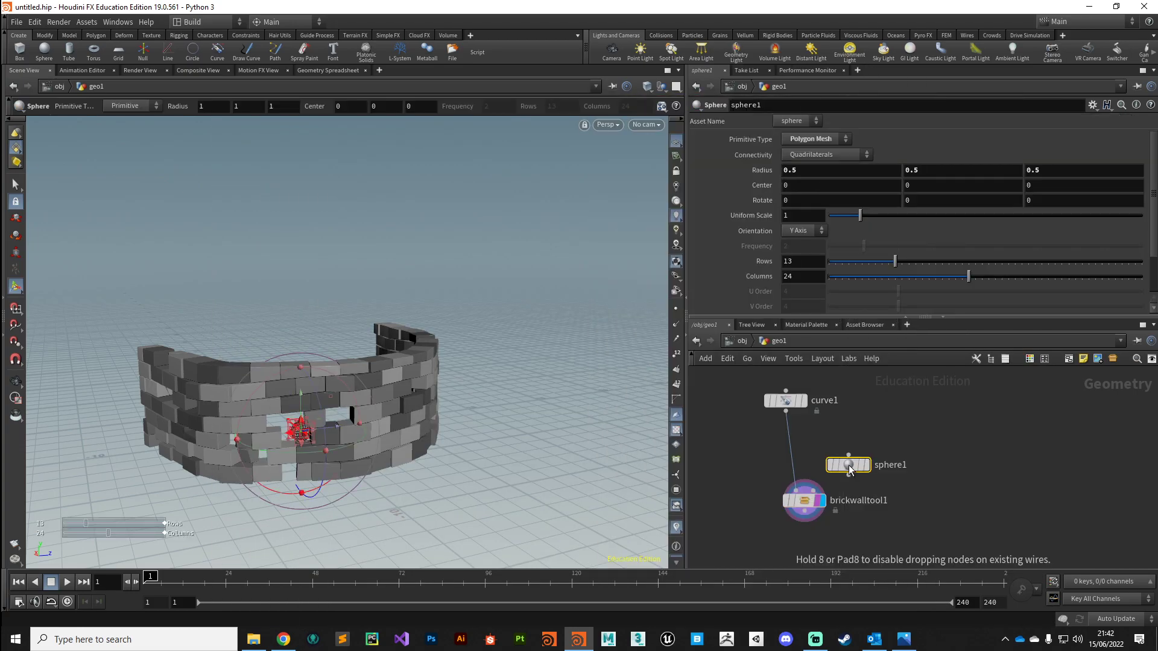
pyautogui.moveTo(848, 465); pyautogui.dragTo(874, 435)
# Step: Set sphere1's Uniform Scale to 8.11 and wire it into brickwalltool1's second input
pyautogui.moveTo(860, 216); pyautogui.dragTo(1083, 216)
pyautogui.press('Escape')
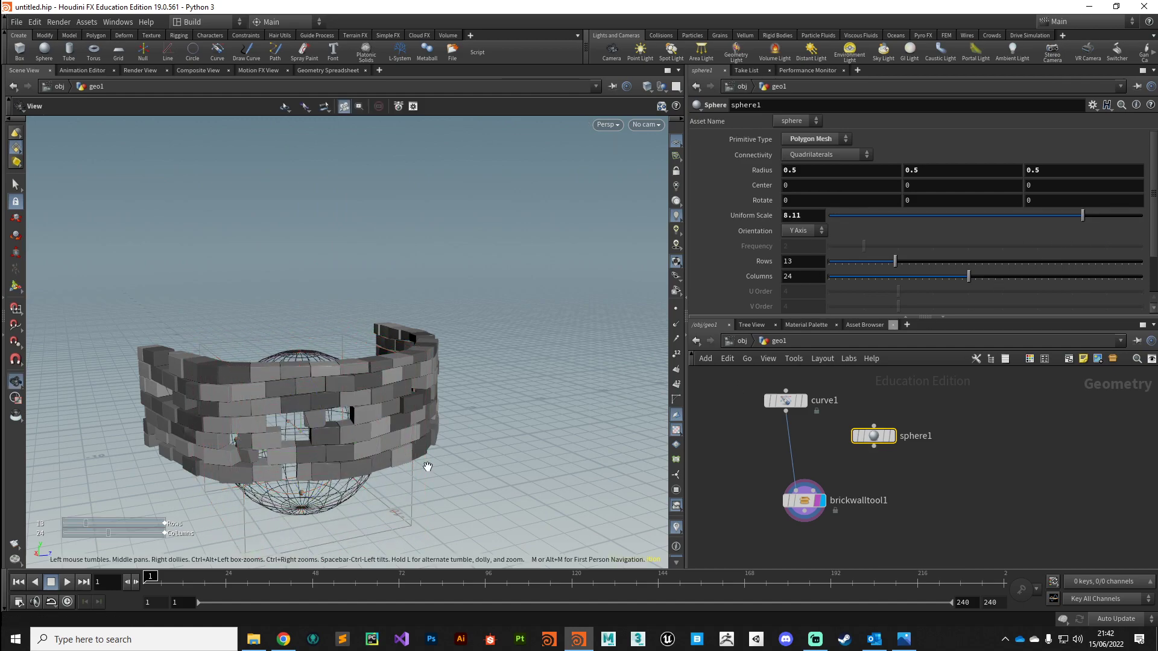
pyautogui.moveTo(426, 468); pyautogui.dragTo(305, 387)
pyautogui.press('Return')
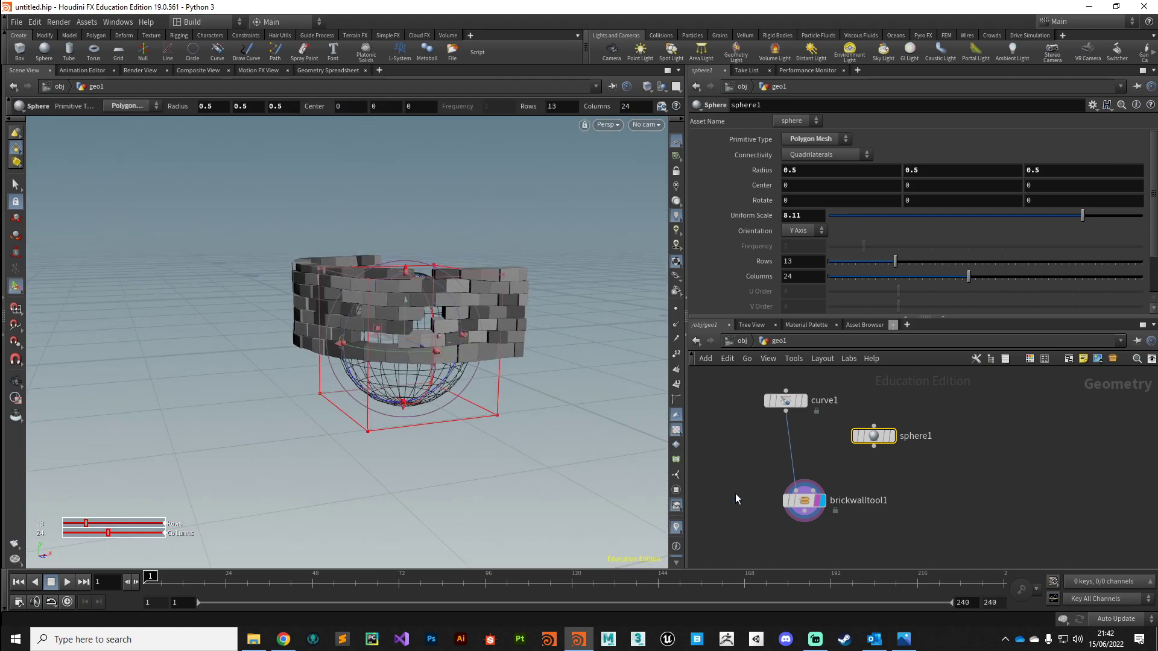
pyautogui.click(874, 446)
# Step: Connect sphere1 into the brick wall tool's second input and show its transform handles
pyautogui.click(806, 500)
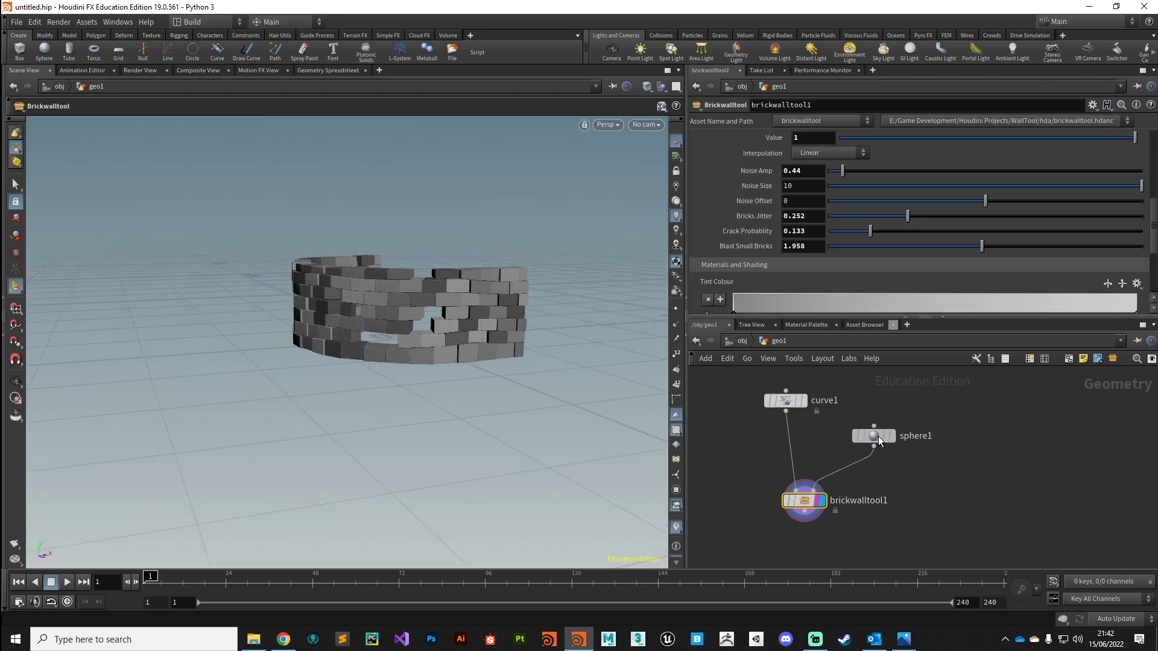
pyautogui.click(879, 436)
pyautogui.moveTo(444, 444); pyautogui.dragTo(394, 438)
pyautogui.press('Return')
pyautogui.moveTo(366, 344); pyautogui.dragTo(383, 324)
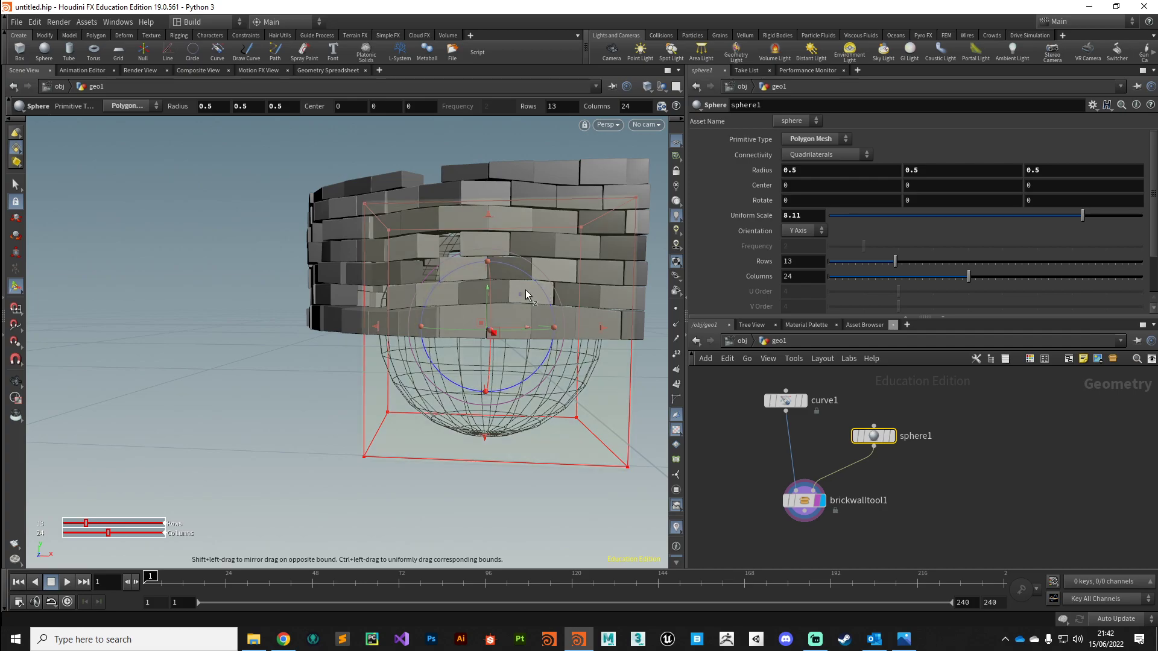
# Step: Move the sphere up over the wall's end to center -6.27191, 4.44843, 3.92249
pyautogui.moveTo(520, 295); pyautogui.dragTo(349, 208)
pyautogui.press('Escape')
pyautogui.moveTo(329, 376); pyautogui.dragTo(273, 353)
pyautogui.press('Return')
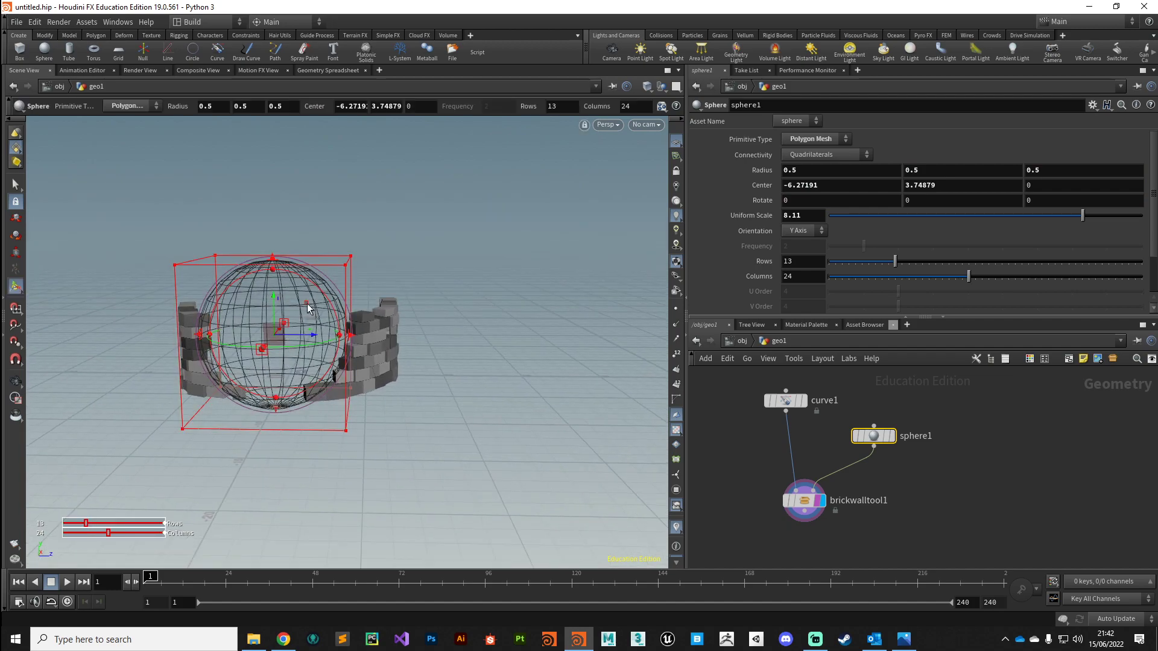
pyautogui.moveTo(338, 288); pyautogui.dragTo(366, 274)
pyautogui.press('Escape')
pyautogui.moveTo(355, 425); pyautogui.dragTo(419, 458)
pyautogui.press('Return')
pyautogui.moveTo(814, 510)
pyautogui.mouseDown()
pyautogui.moveTo(796, 501)
pyautogui.moveTo(815, 520)
pyautogui.mouseUp()
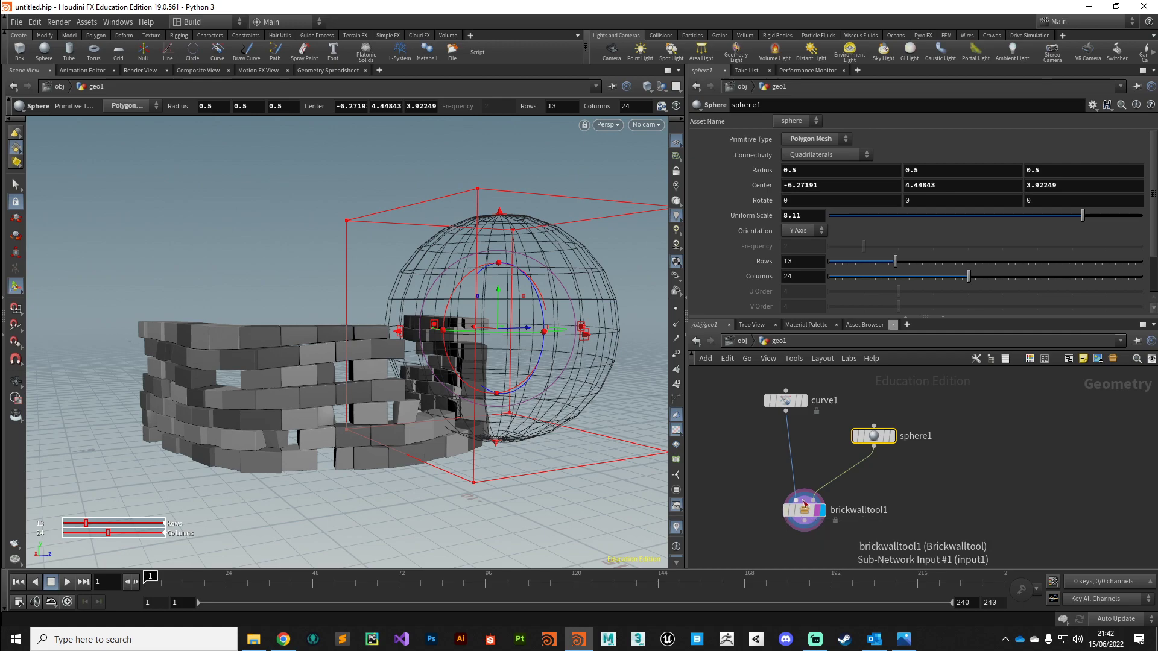
# Step: Set the left key of brickwalltool1's Tint Colour ramp to brown
pyautogui.click(799, 509)
pyautogui.scroll(-3, 769, 264)
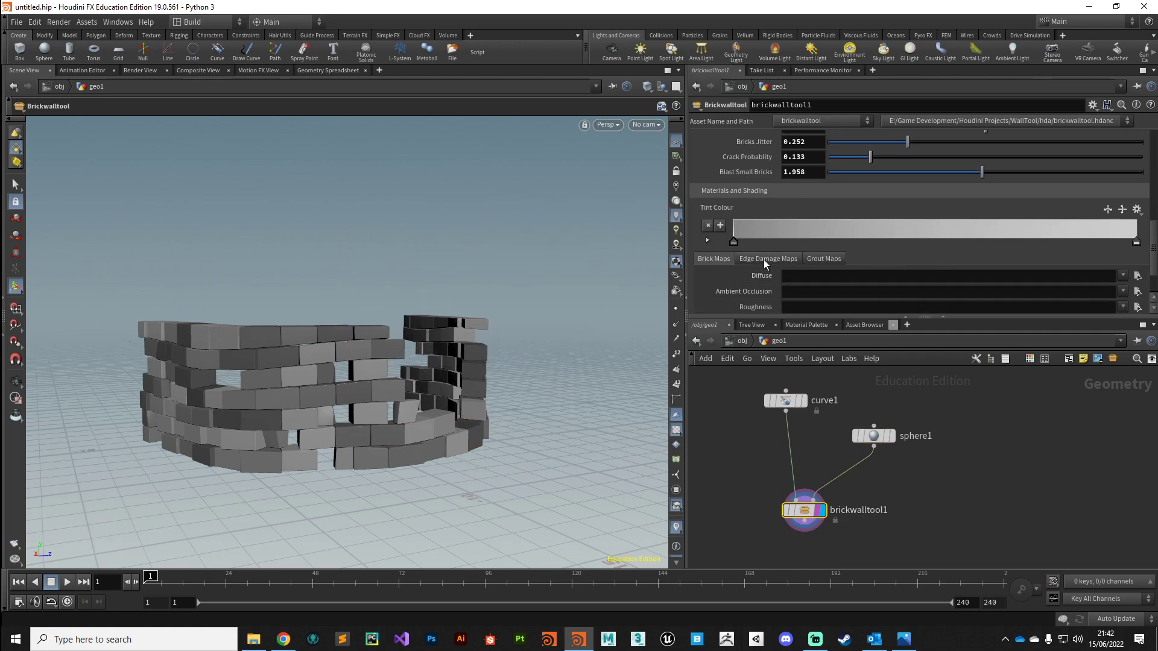
pyautogui.doubleClick(733, 245)
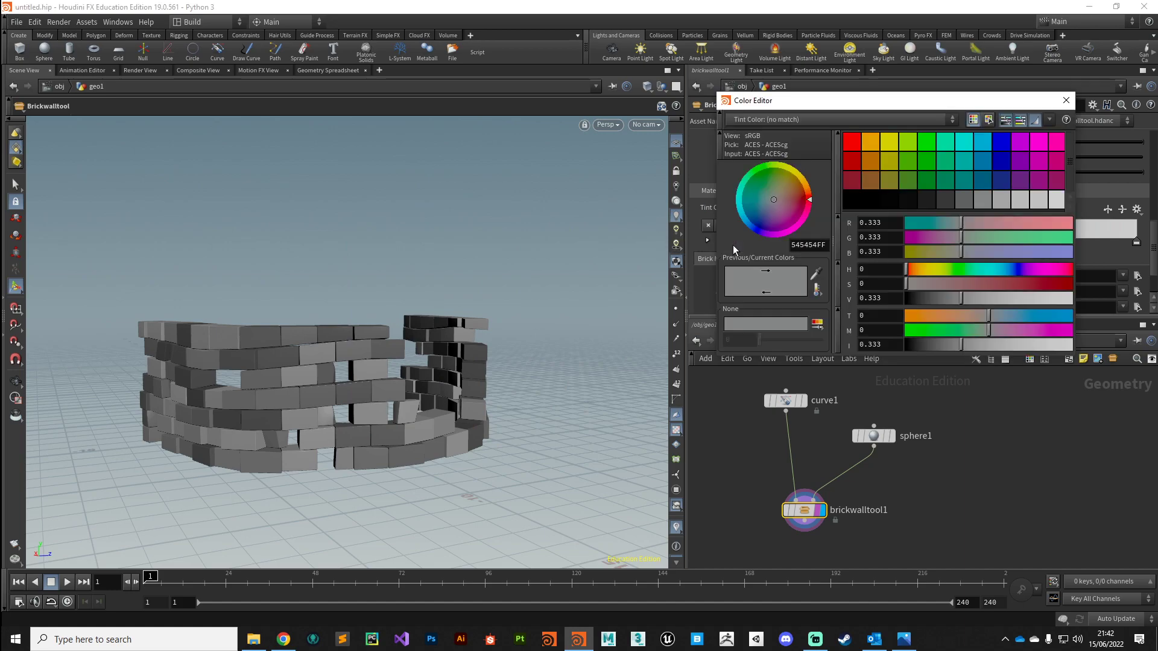
pyautogui.click(874, 180)
pyautogui.click(1065, 100)
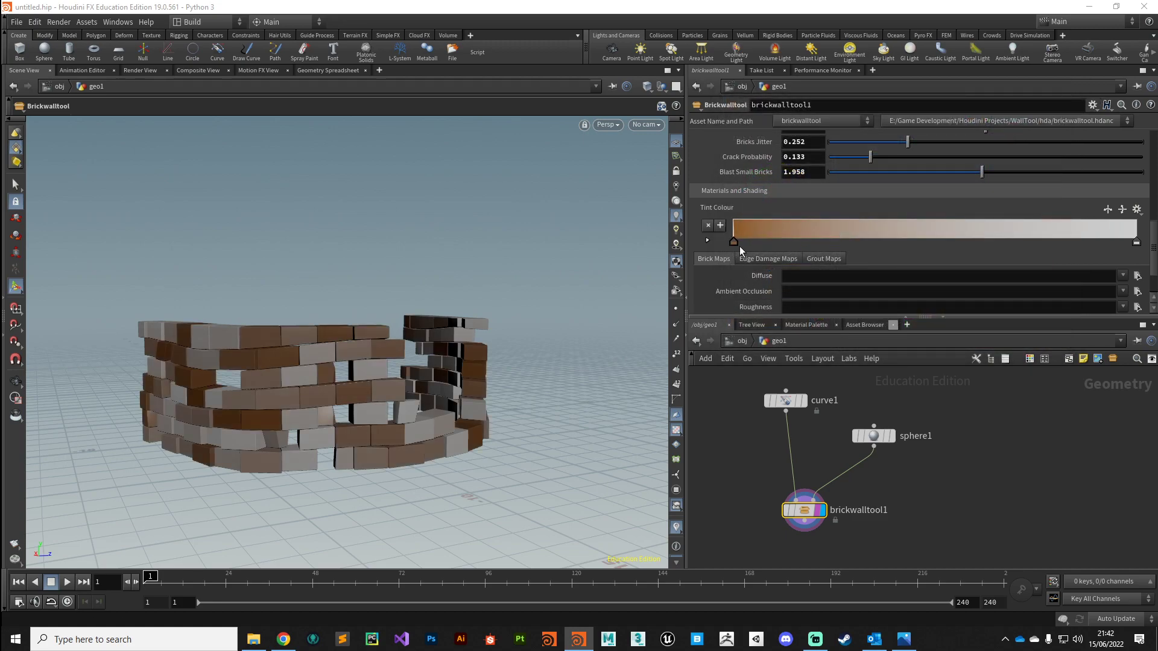
# Step: Keep the brown key at the ramp's start and slide the grey right key left
pyautogui.moveTo(741, 244)
pyautogui.mouseDown()
pyautogui.moveTo(1039, 234)
pyautogui.moveTo(957, 240)
pyautogui.mouseUp()
pyautogui.moveTo(863, 243); pyautogui.dragTo(728, 246)
pyautogui.click(1136, 243)
pyautogui.moveTo(1136, 243)
pyautogui.mouseDown()
pyautogui.moveTo(827, 248)
pyautogui.moveTo(962, 242)
pyautogui.mouseUp()
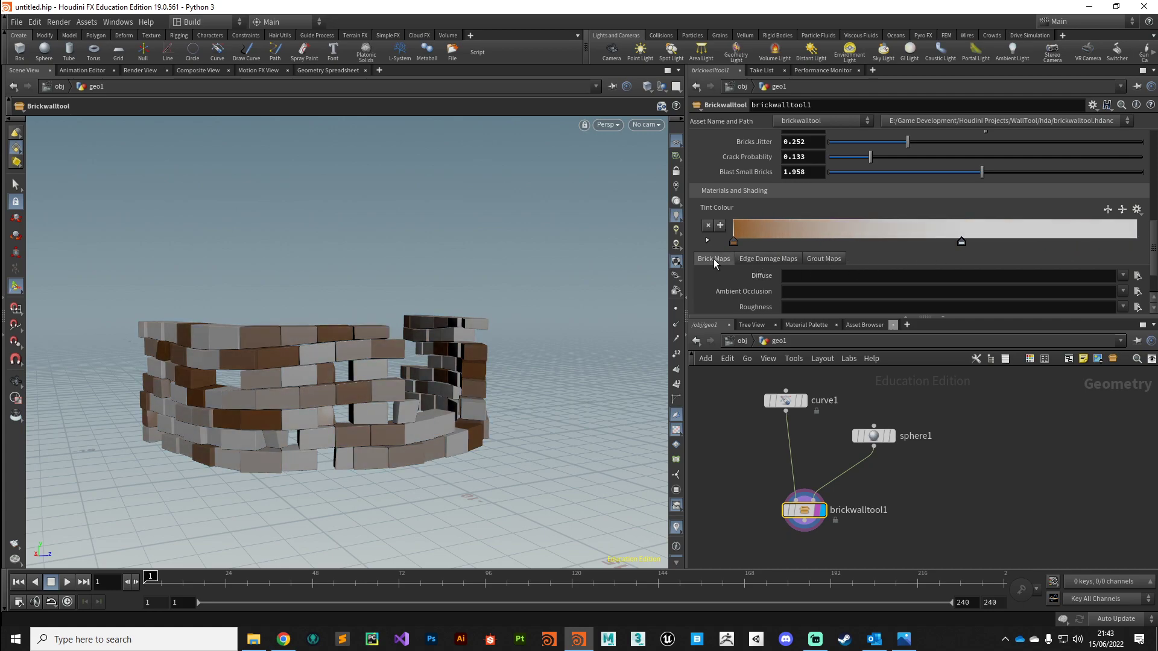
pyautogui.scroll(-1, 715, 259)
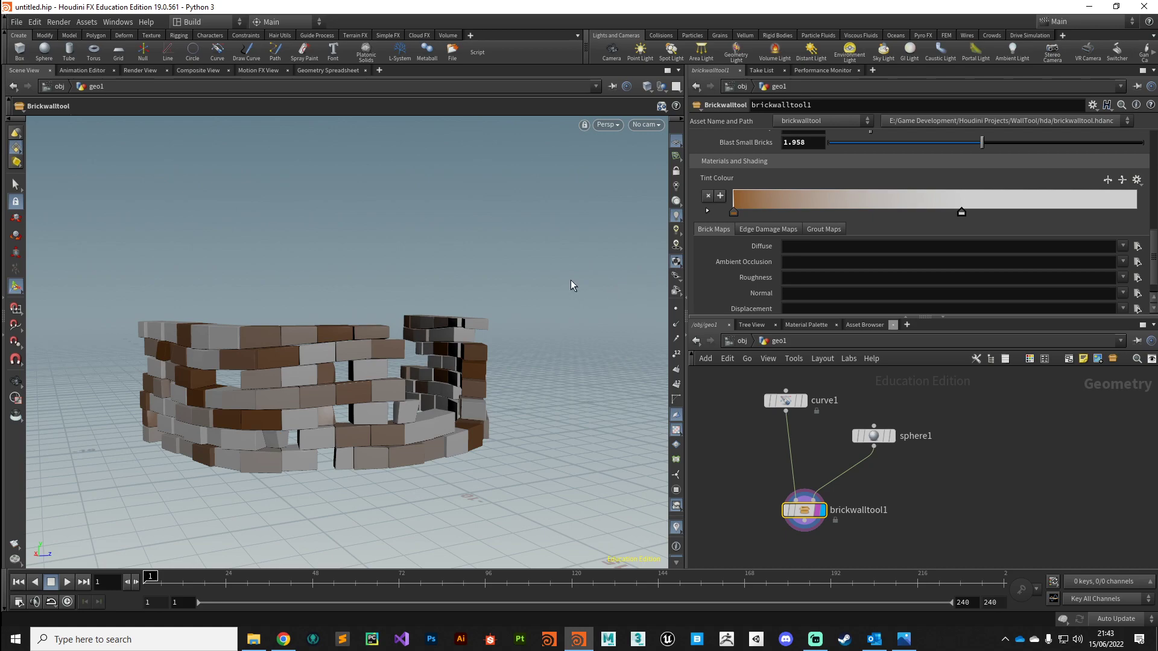
pyautogui.press('d')
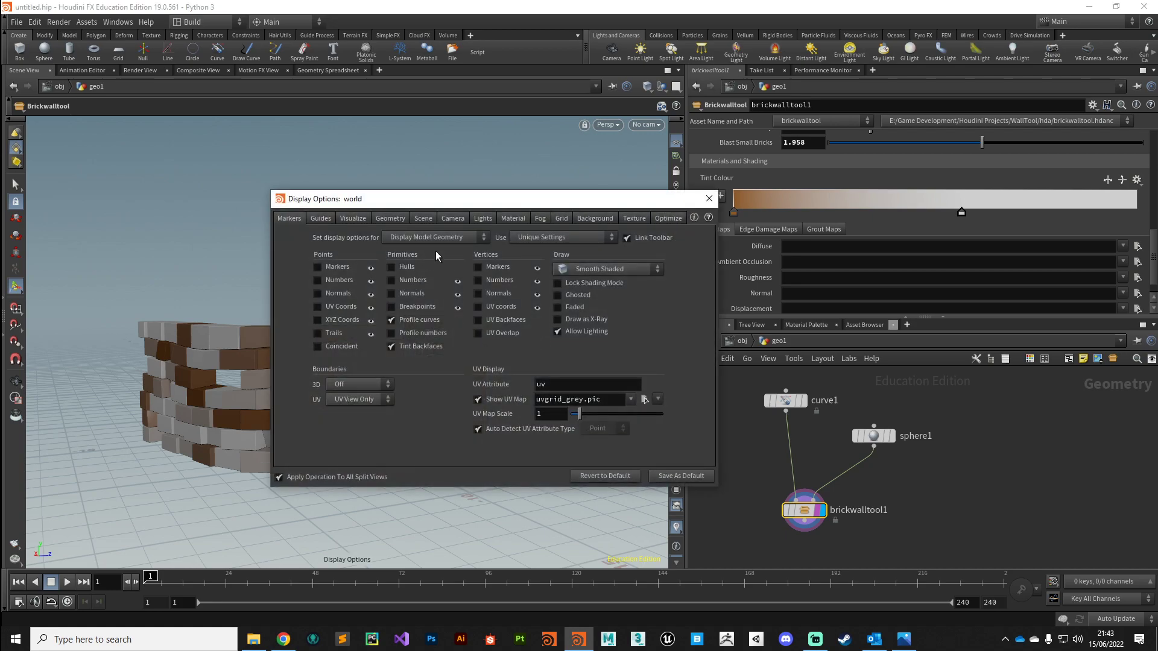
pyautogui.click(635, 219)
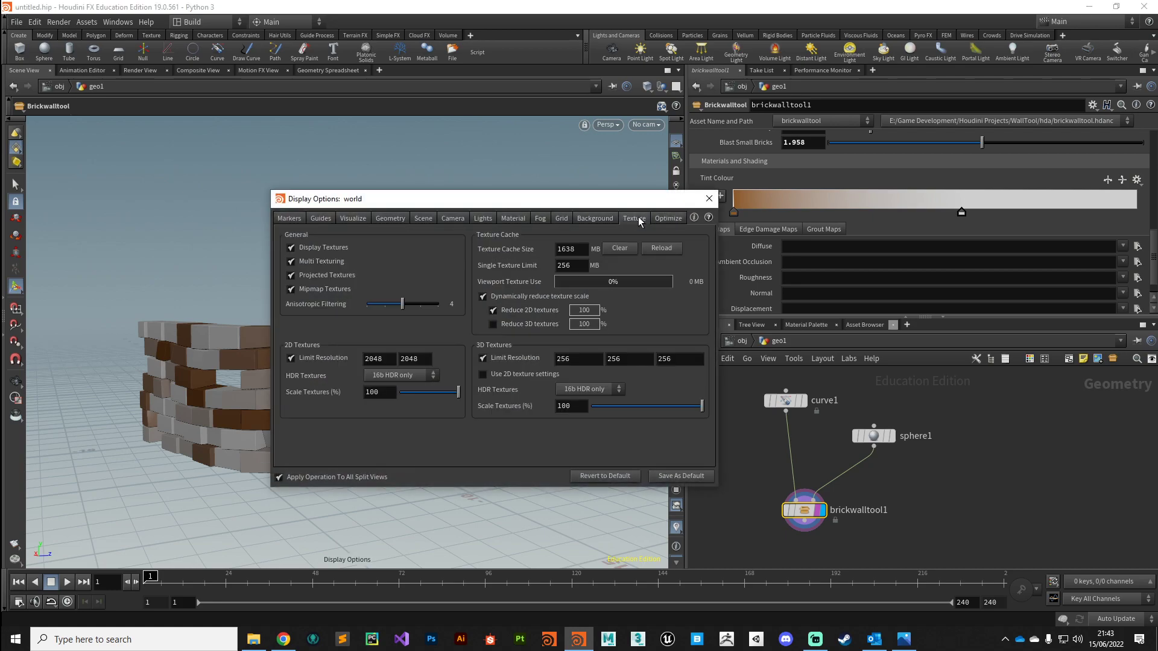
pyautogui.click(710, 198)
pyautogui.scroll(5, 381, 389)
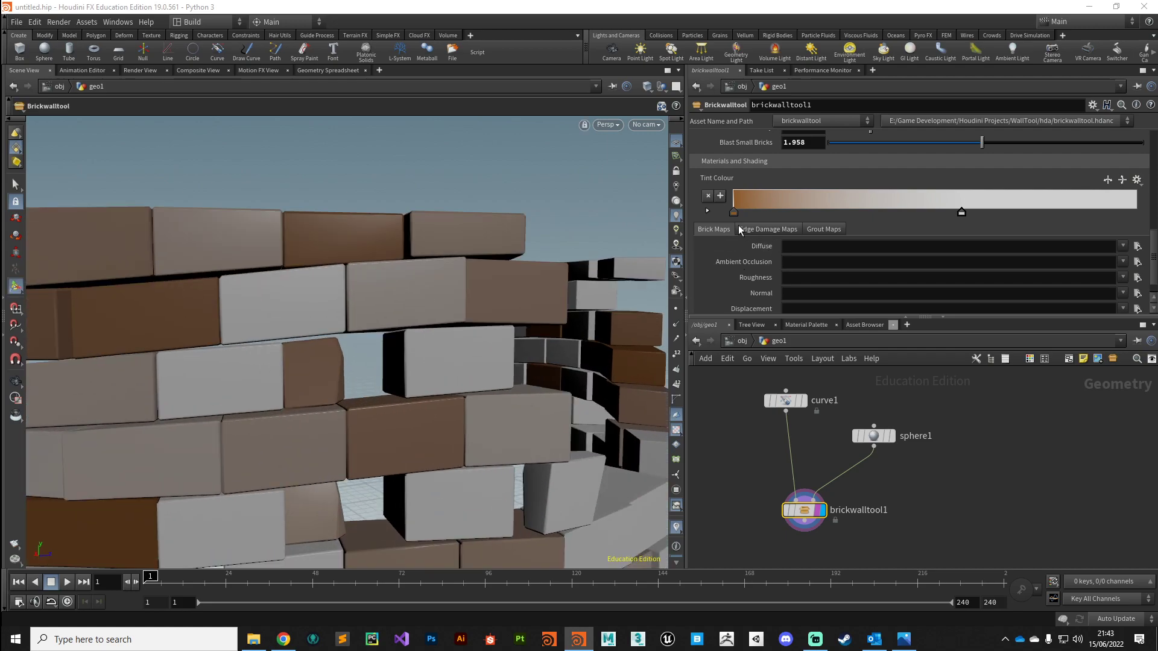
pyautogui.press('Return')
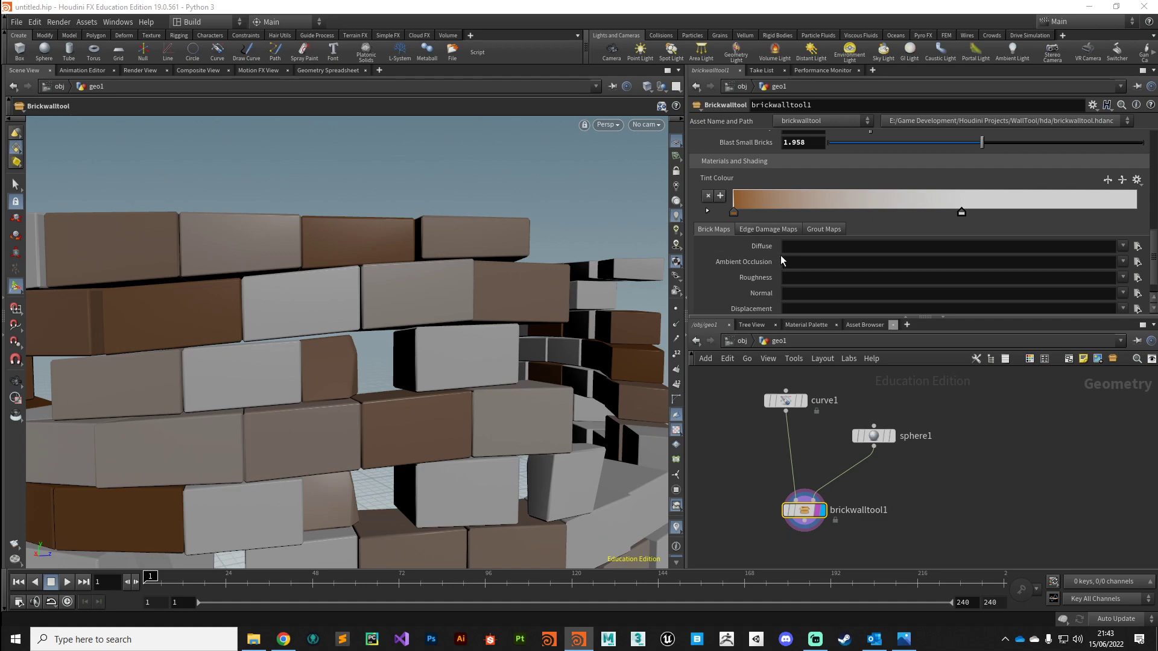
pyautogui.press('Escape')
pyautogui.moveTo(290, 362); pyautogui.dragTo(432, 443)
pyautogui.press('Return')
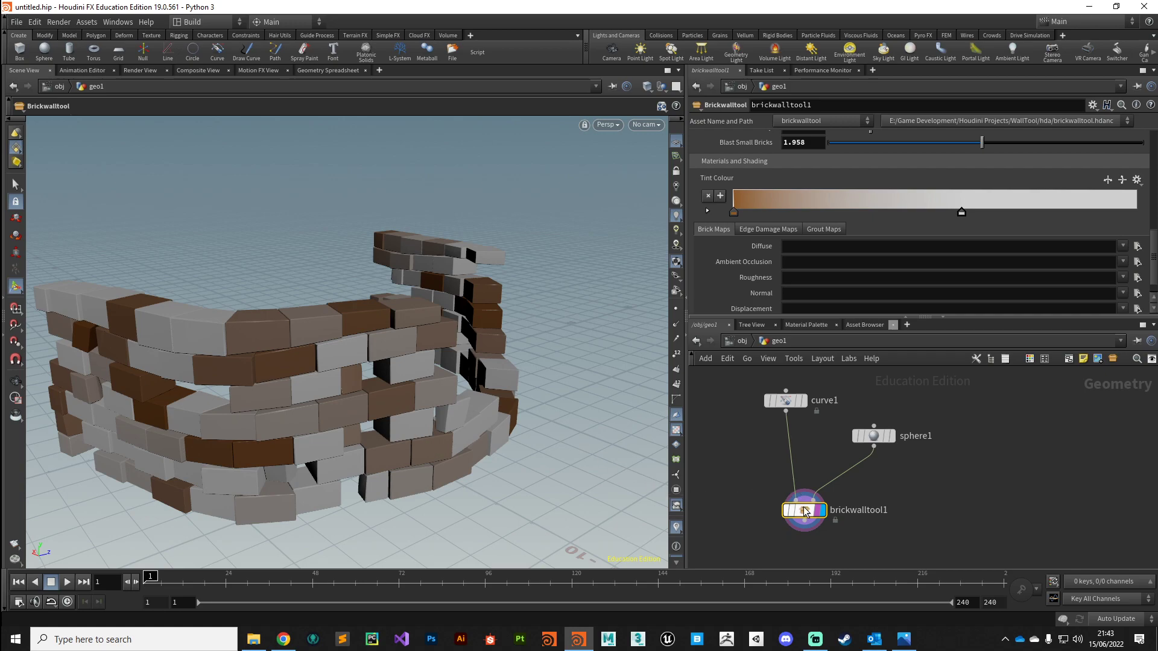
pyautogui.moveTo(805, 510); pyautogui.dragTo(802, 513)
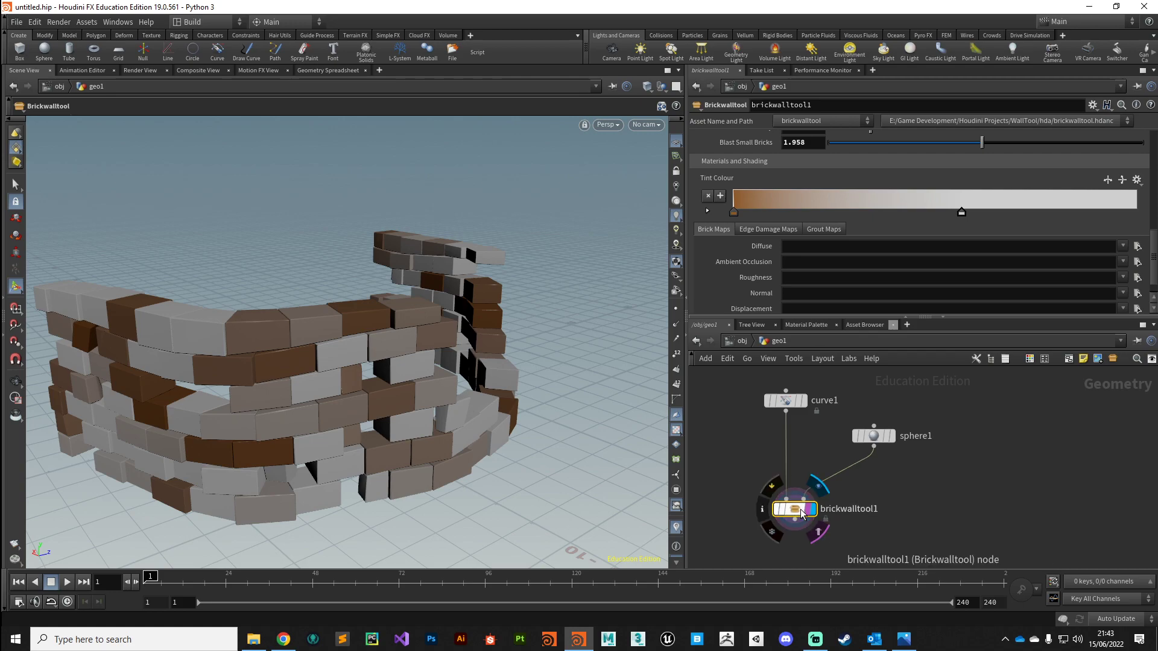